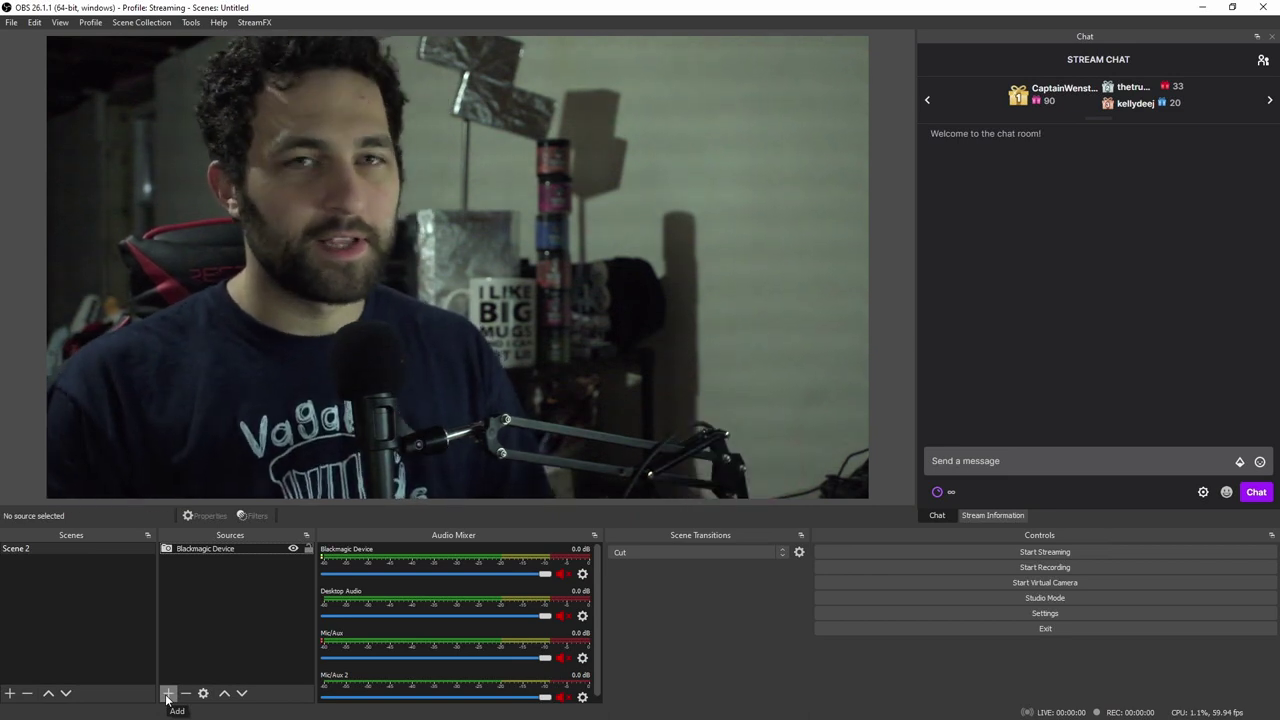
Create a Source Mirror in Scene 2 that mirrors Blackmagic Device (Source)
{"action": "left_click", "coordinate": [168, 693]}
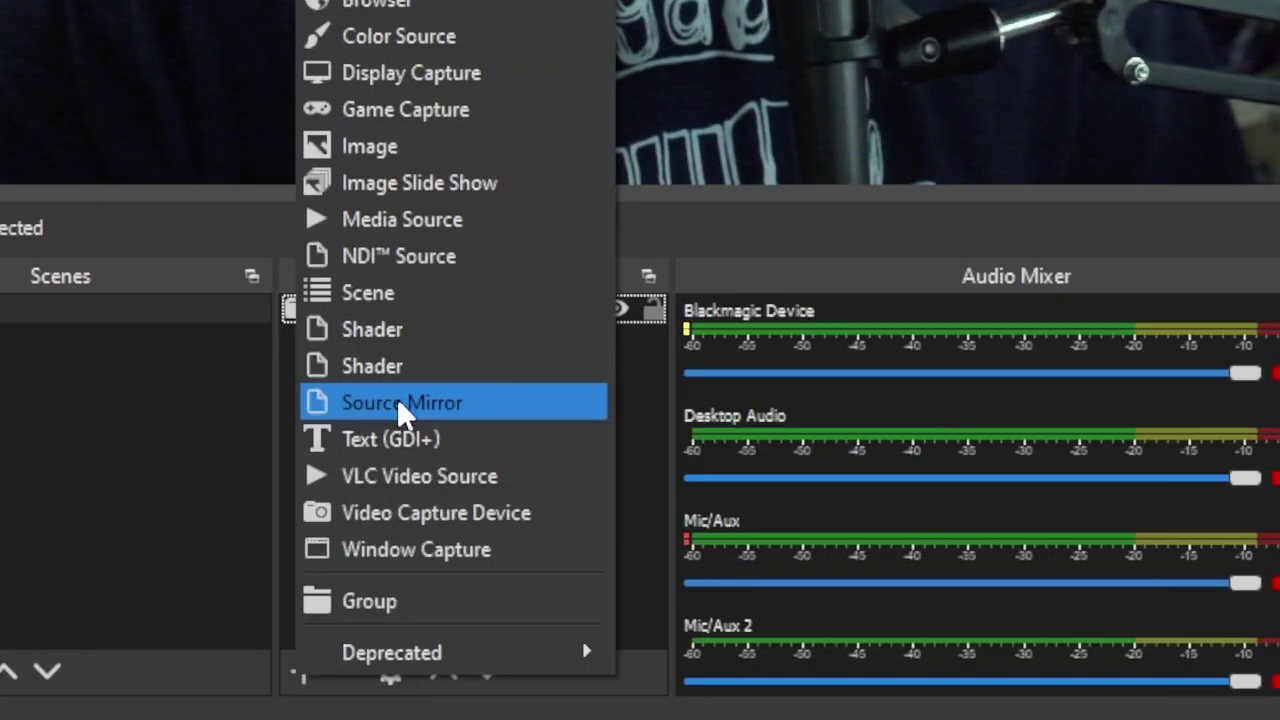
{"action": "left_click", "coordinate": [737, 624]}
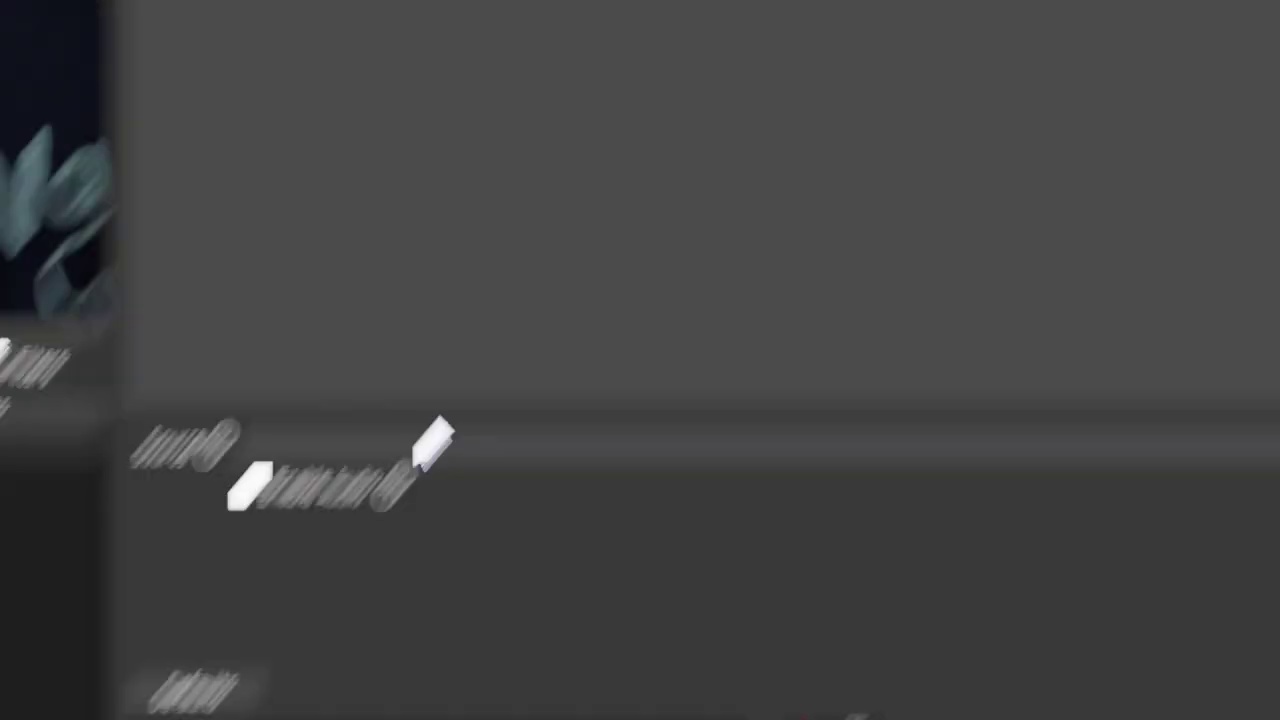
{"action": "left_click", "coordinate": [440, 445]}
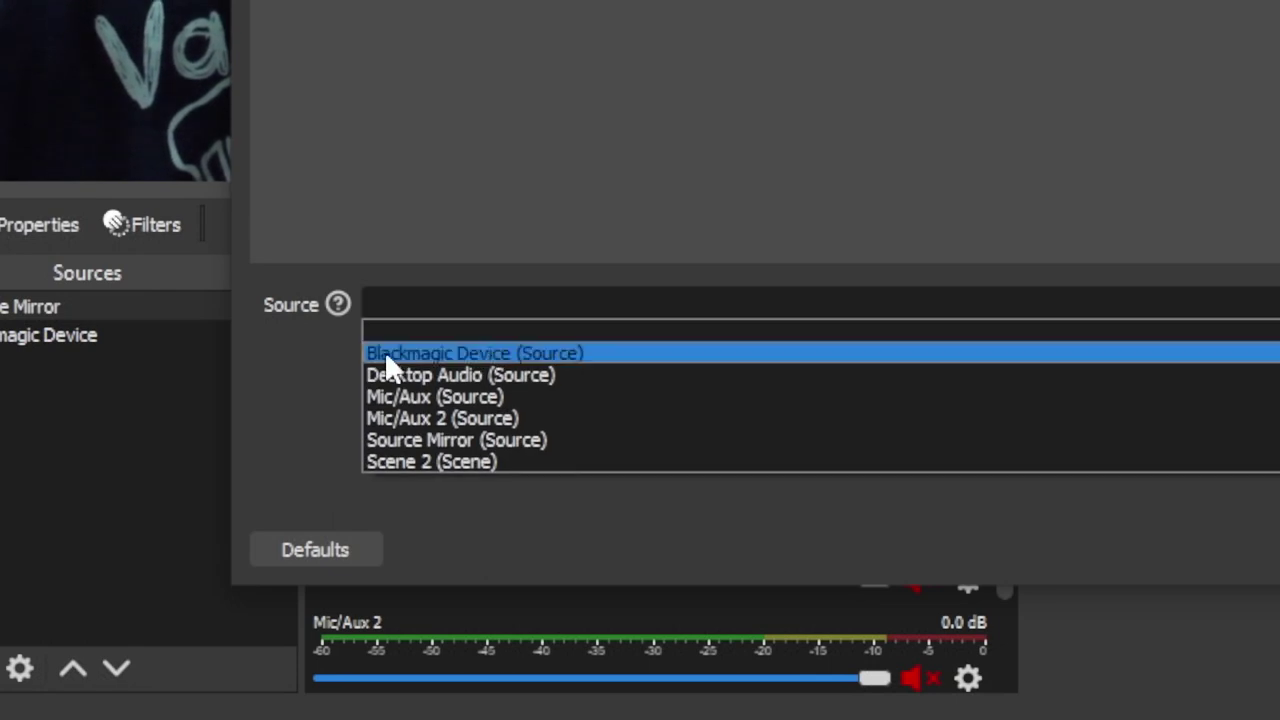
{"action": "left_click", "coordinate": [453, 353]}
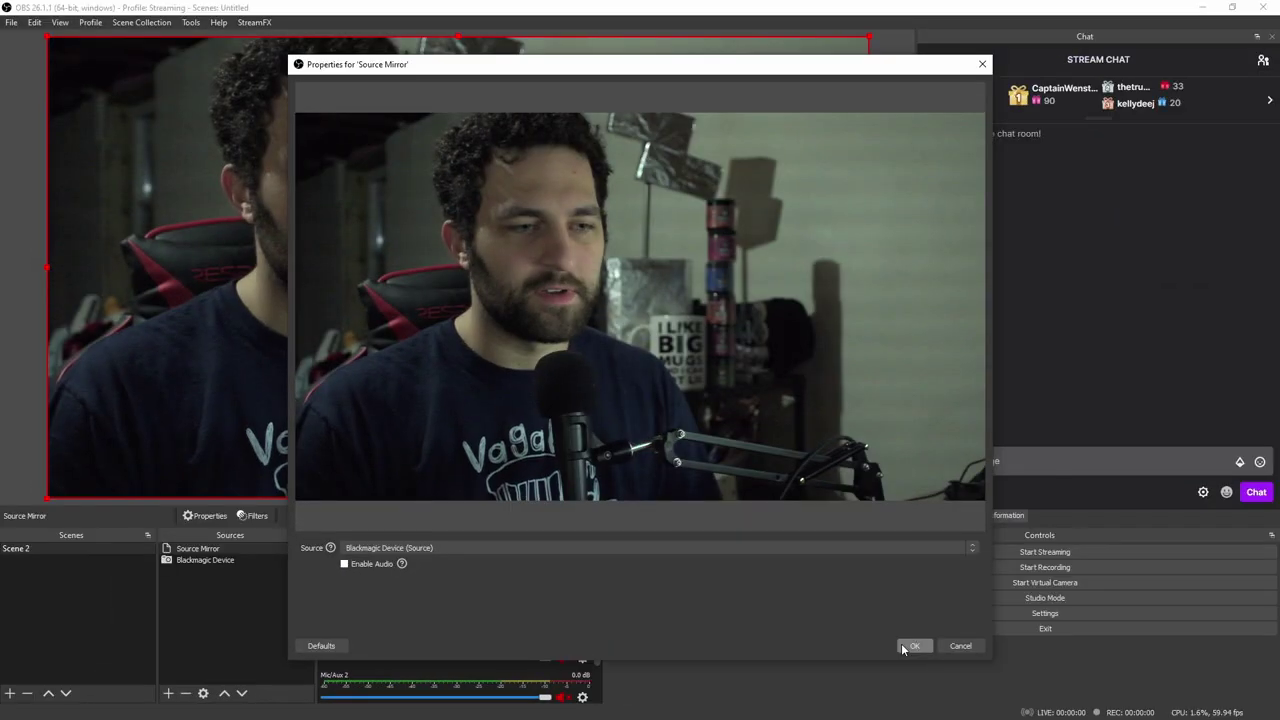
{"action": "left_click", "coordinate": [912, 645]}
{"action": "left_click", "coordinate": [197, 549]}
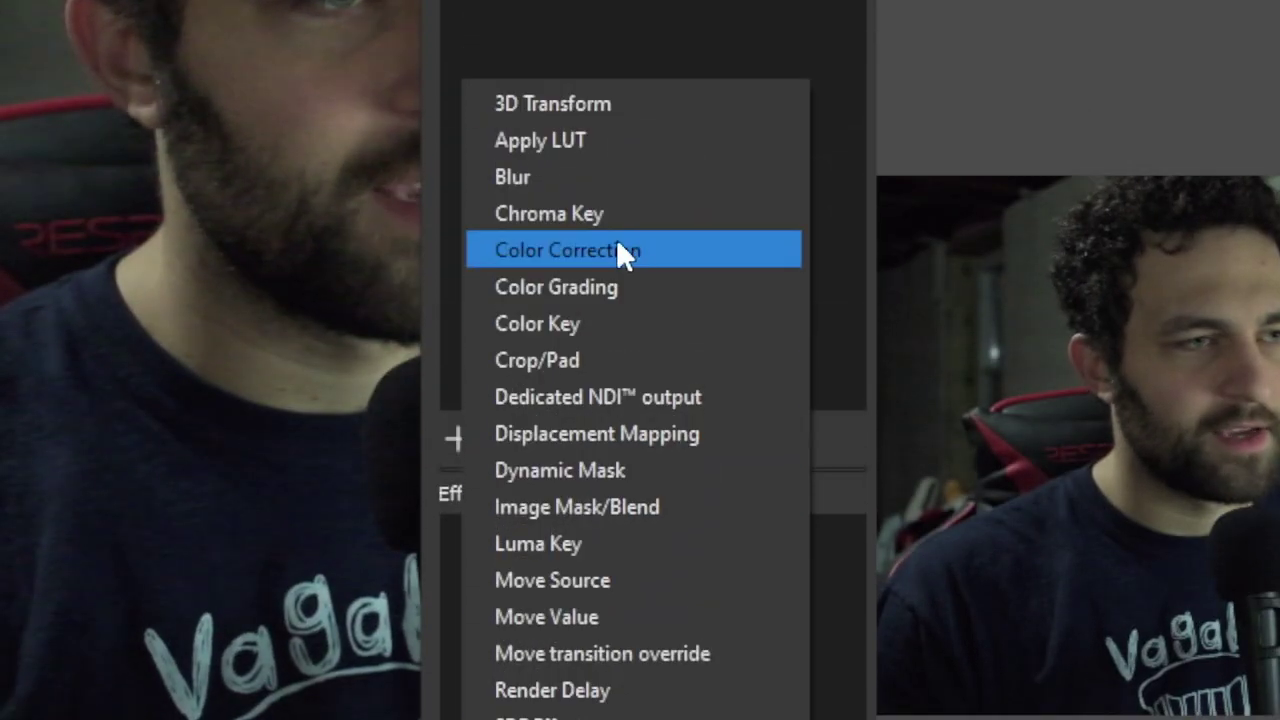
Add a Color Correction filter to Source Mirror with Opacity set to 50
{"action": "left_click", "coordinate": [620, 250]}
{"action": "left_click", "coordinate": [1070, 515]}
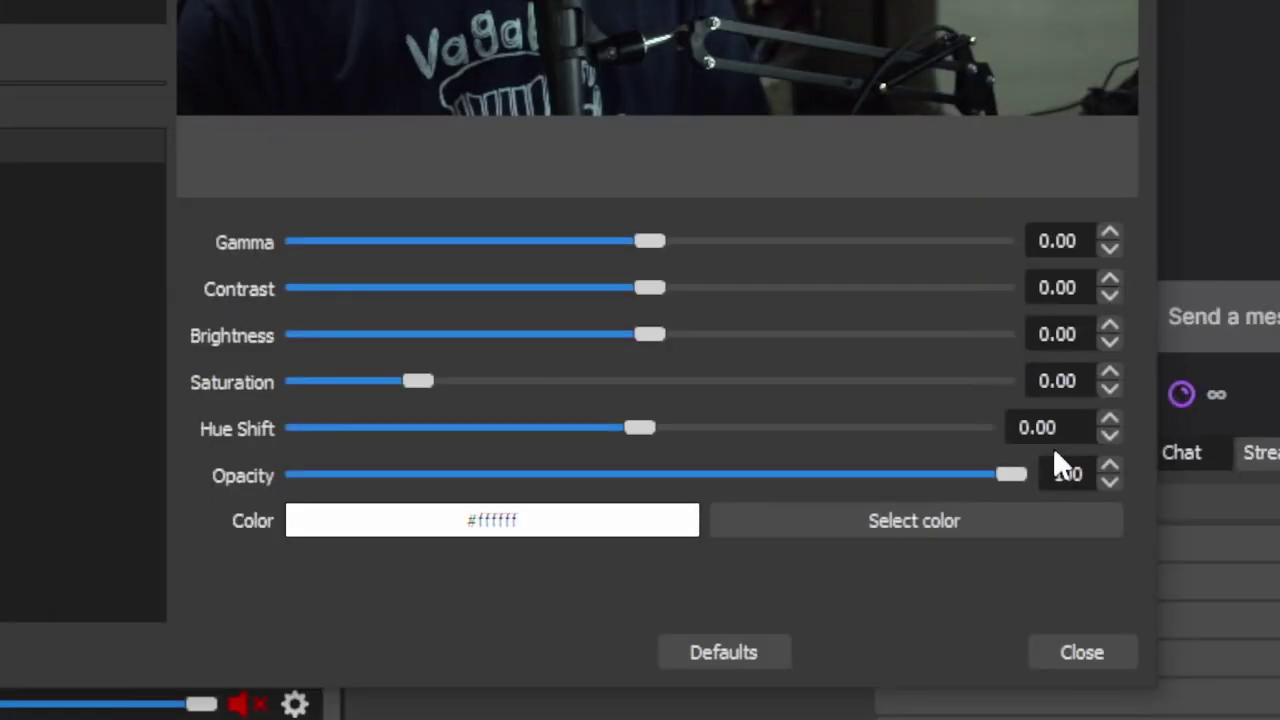
{"action": "double_click", "coordinate": [1112, 502]}
{"action": "type", "text": "50"}
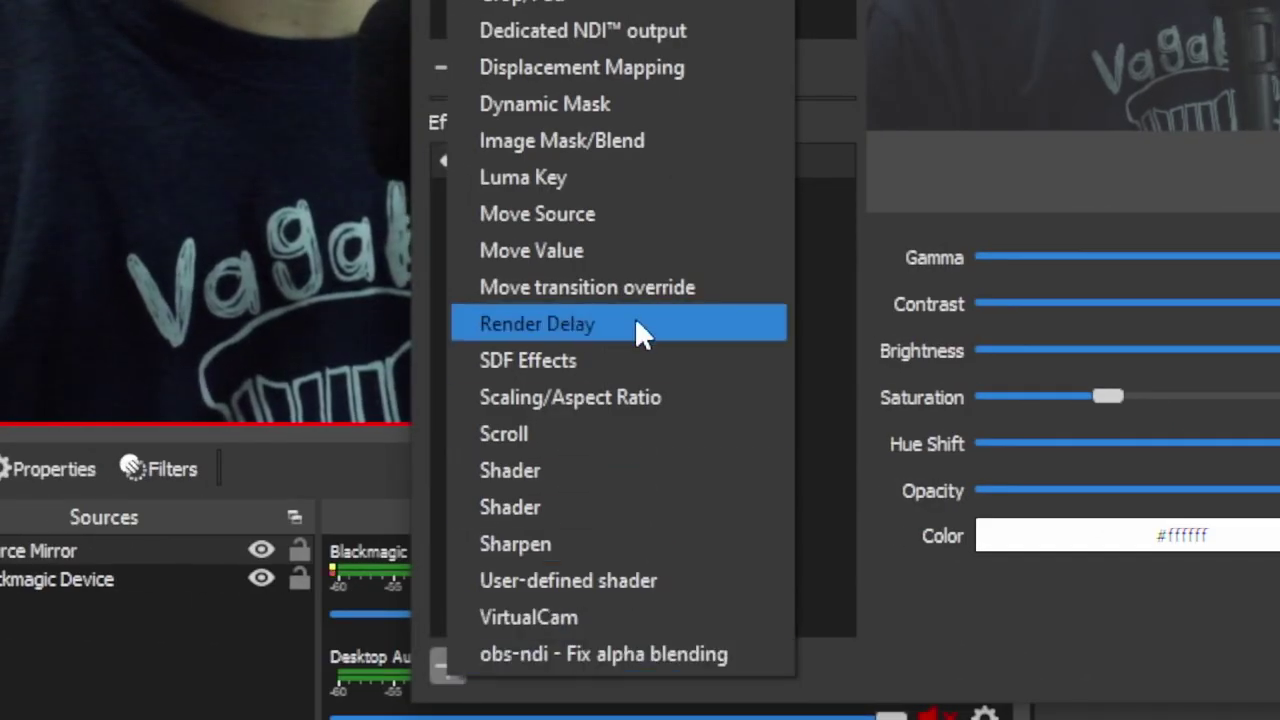
Add a Render Delay filter to Source Mirror and adjust its delay value
{"action": "left_click", "coordinate": [636, 323]}
{"action": "key", "text": "Return"}
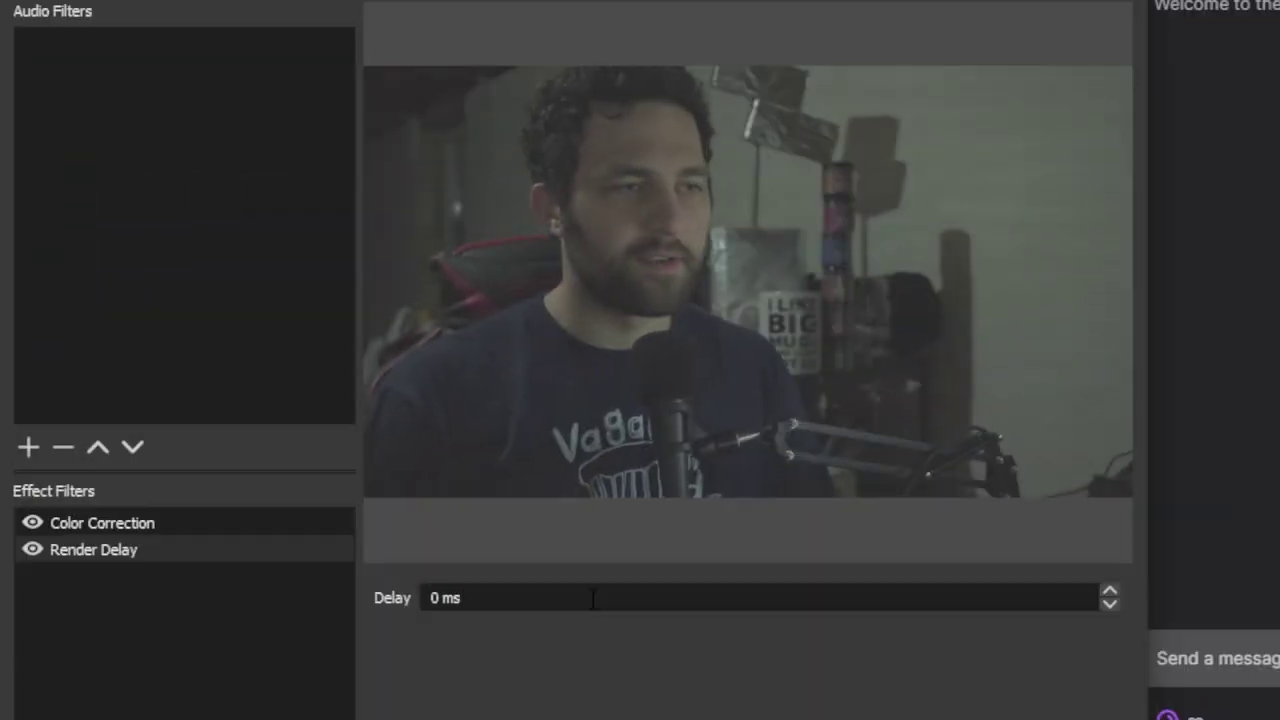
{"action": "key", "text": "ctrl+a"}
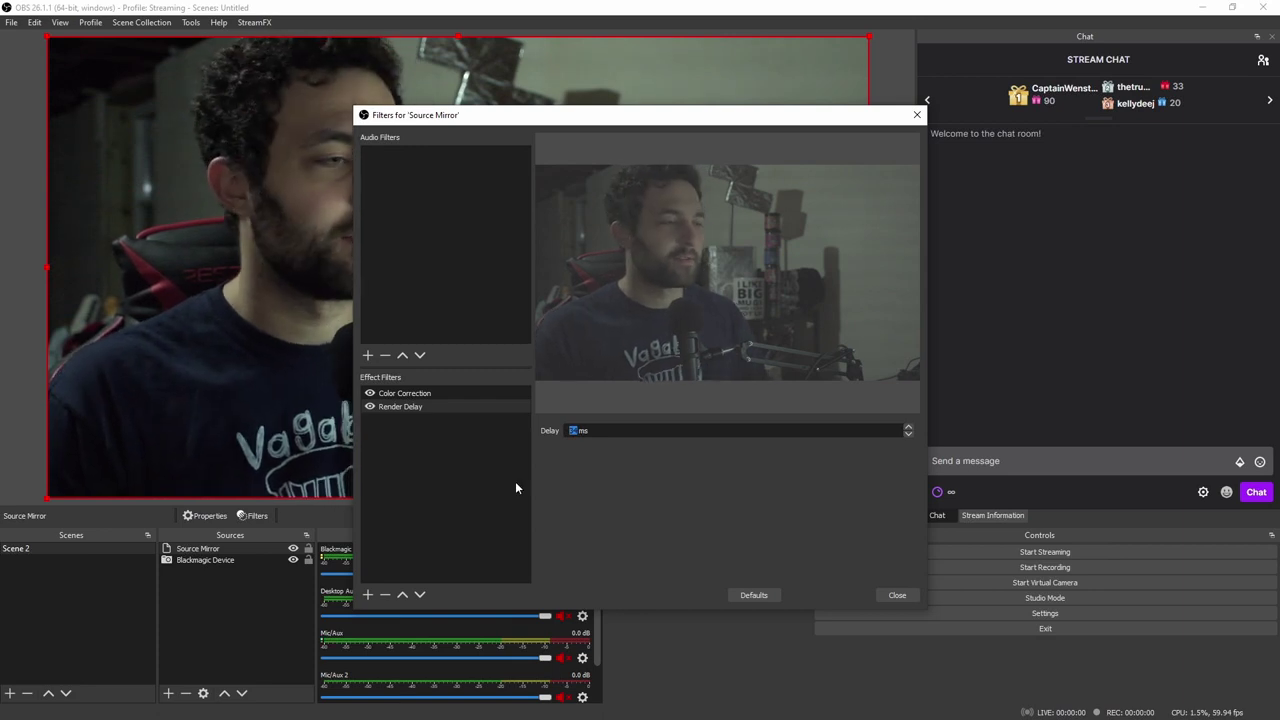
{"action": "key", "text": "Escape"}
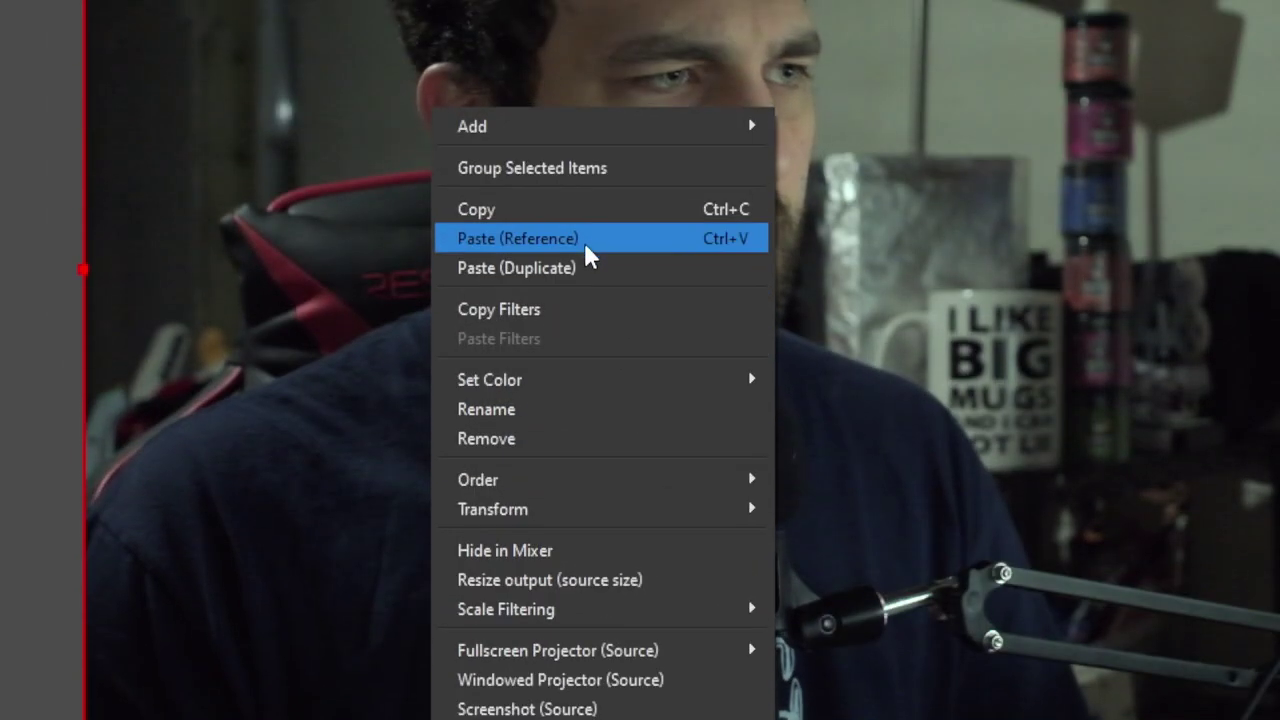
Paste a duplicate of Source Mirror as Source Mirror 2 and bring up its filters
{"action": "left_click", "coordinate": [584, 240]}
{"action": "right_click", "coordinate": [380, 484]}
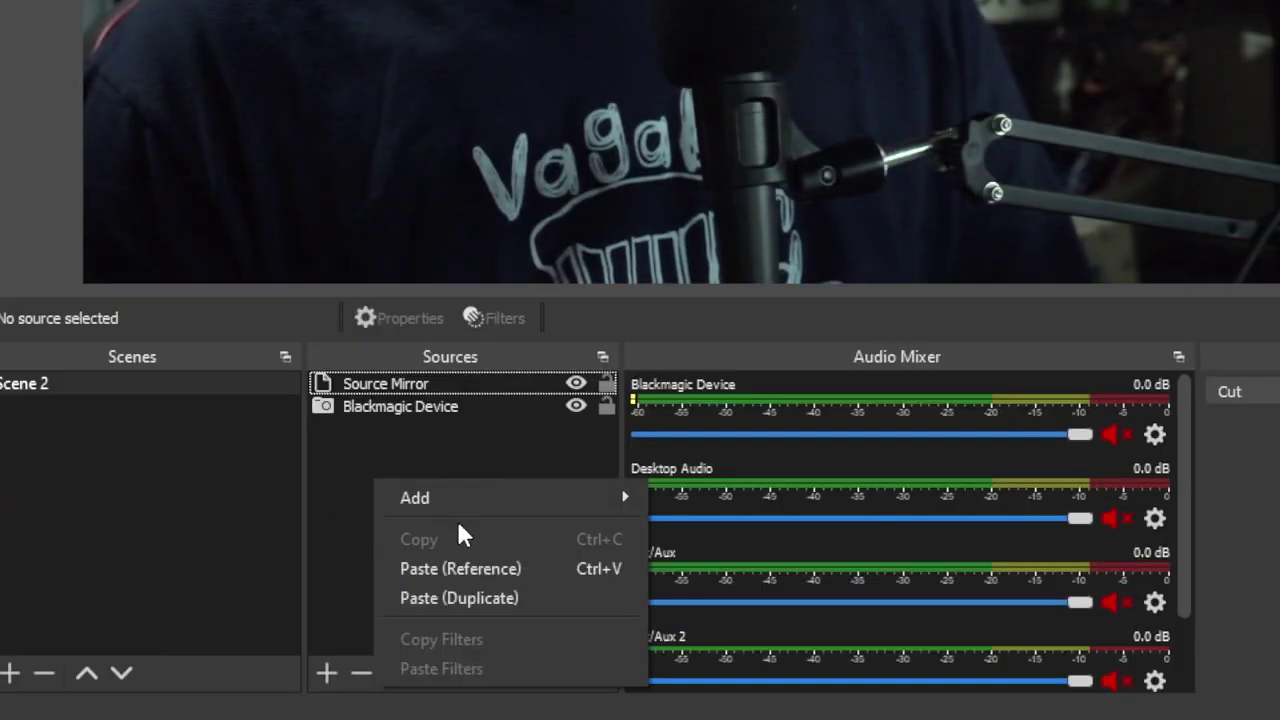
{"action": "left_click", "coordinate": [464, 597]}
{"action": "right_click", "coordinate": [432, 378]}
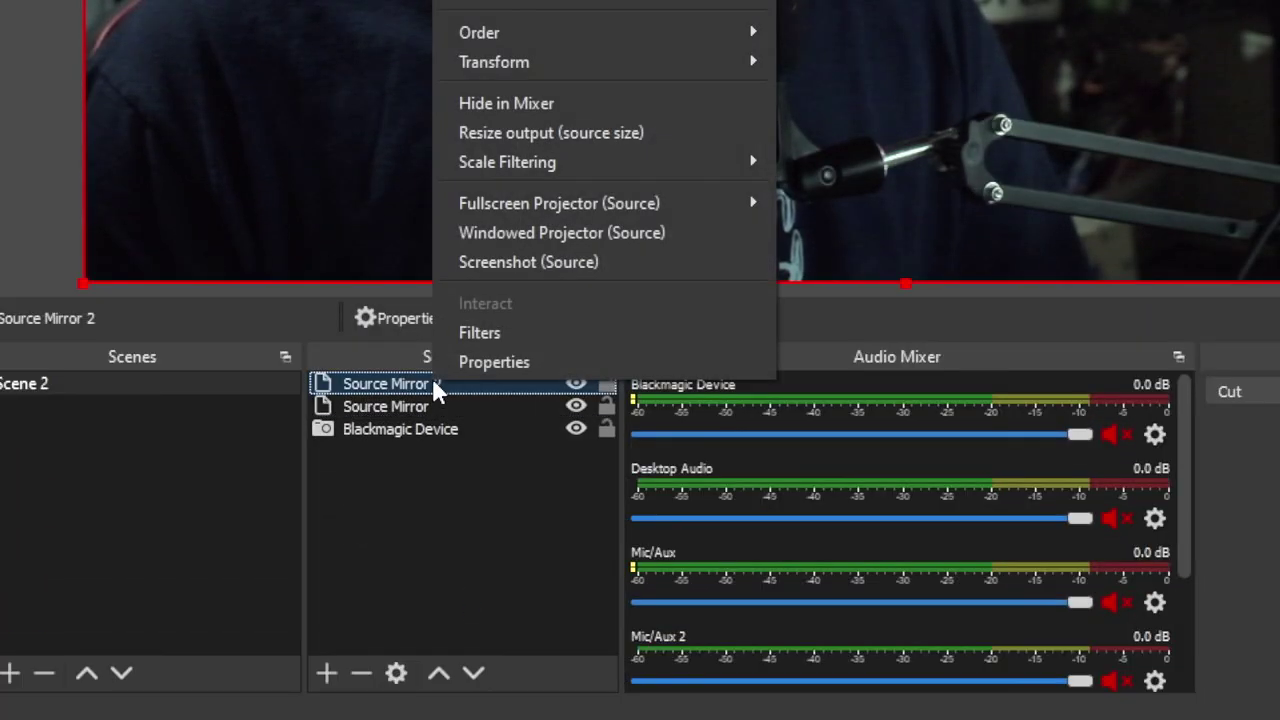
{"action": "left_click", "coordinate": [477, 329]}
Lower the copy's Color Correction opacity and raise its Render Delay to 56 ms
{"action": "left_click", "coordinate": [162, 186]}
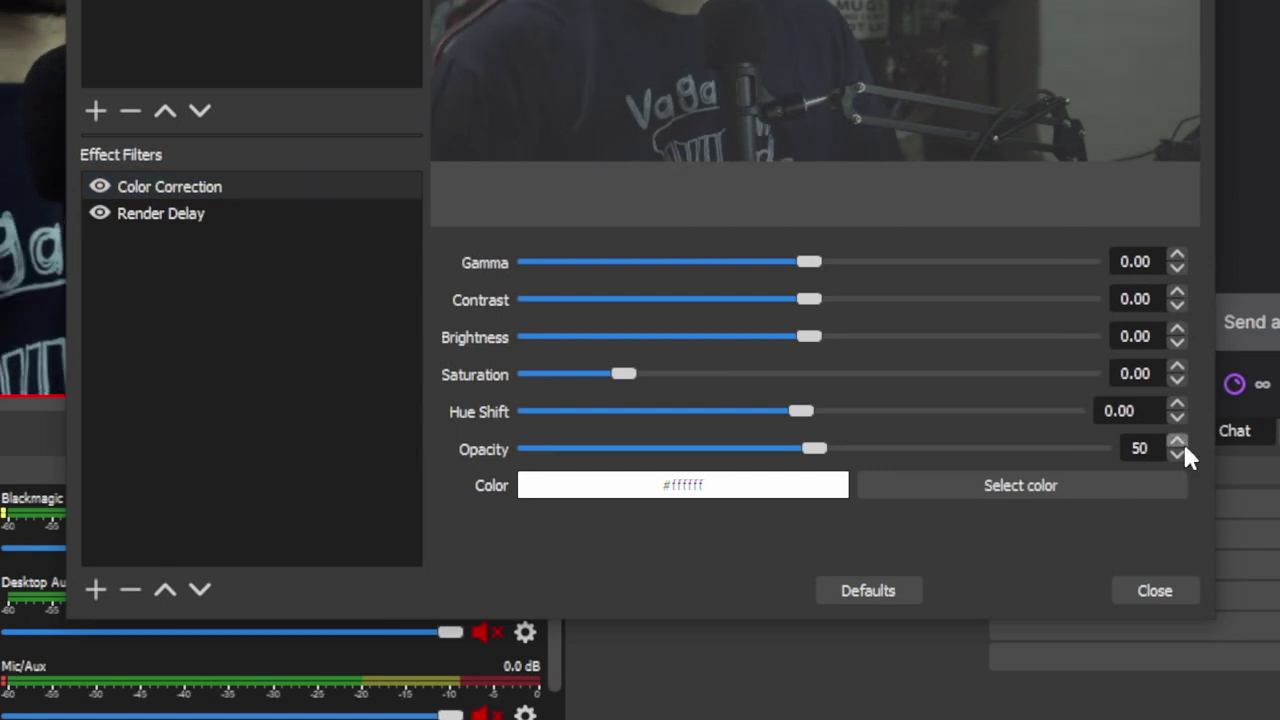
{"action": "scroll", "coordinate": [1182, 447], "scroll_direction": "down", "scroll_amount": 14}
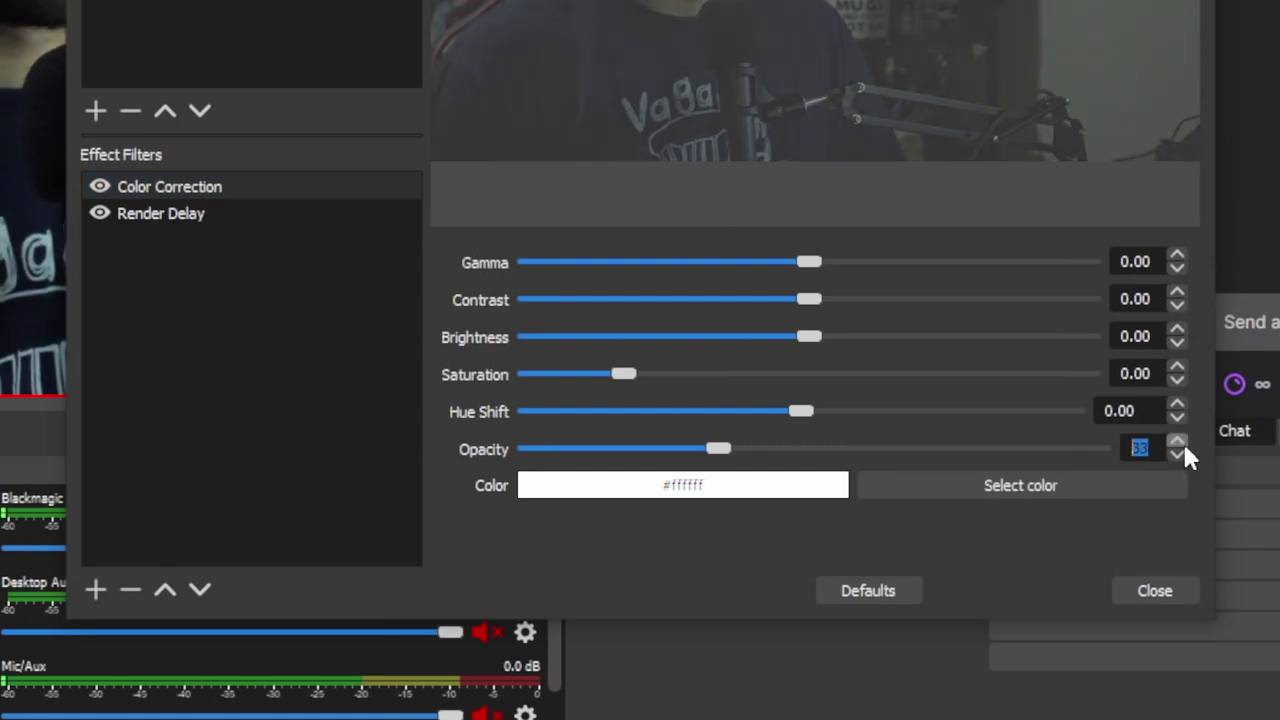
{"action": "left_click", "coordinate": [170, 214]}
{"action": "left_click", "coordinate": [535, 261]}
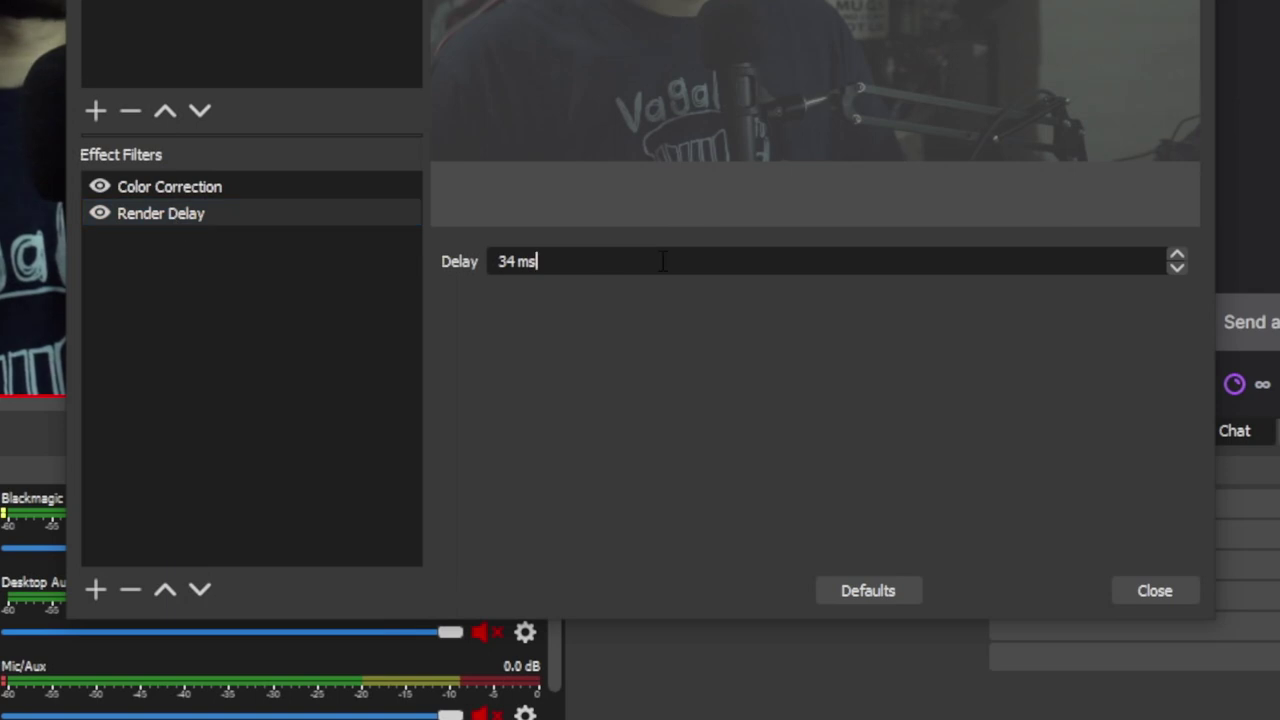
{"action": "scroll", "coordinate": [535, 261], "scroll_direction": "up", "scroll_amount": 17}
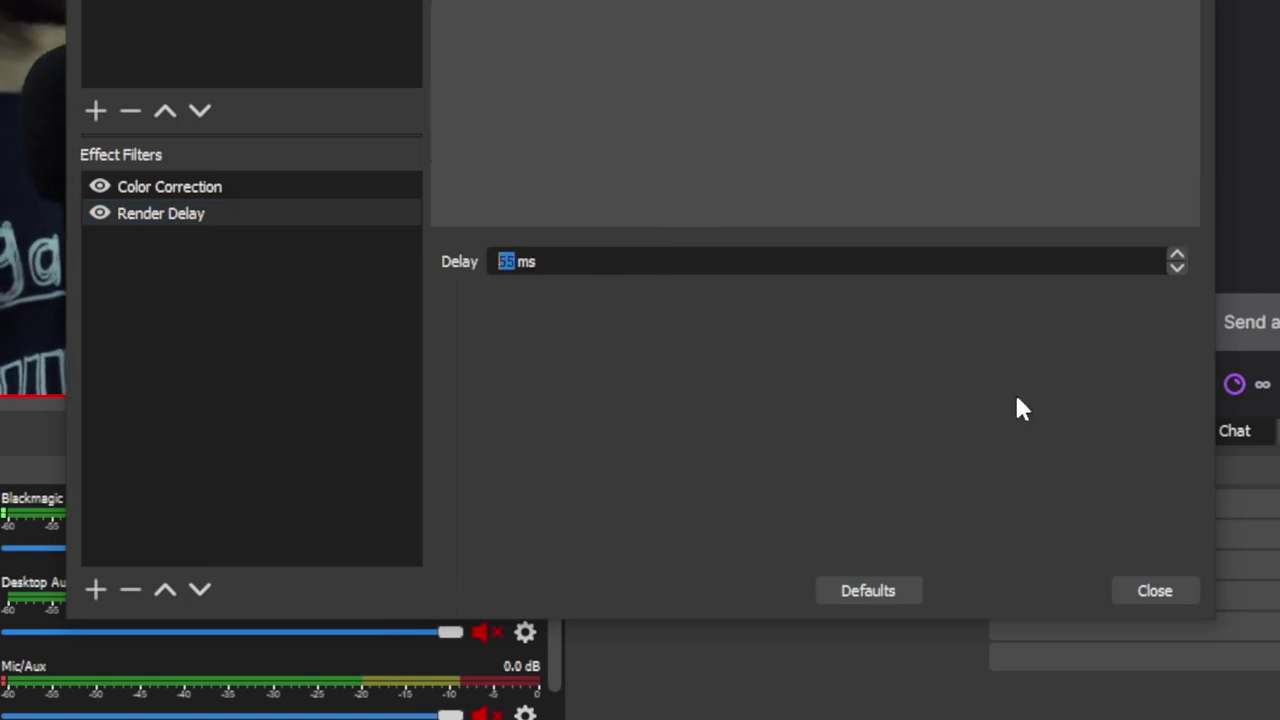
{"action": "key", "text": "Up"}
{"action": "key", "text": "Up"}
{"action": "key", "text": "Up"}
{"action": "key", "text": "Up"}
{"action": "key", "text": "Up"}
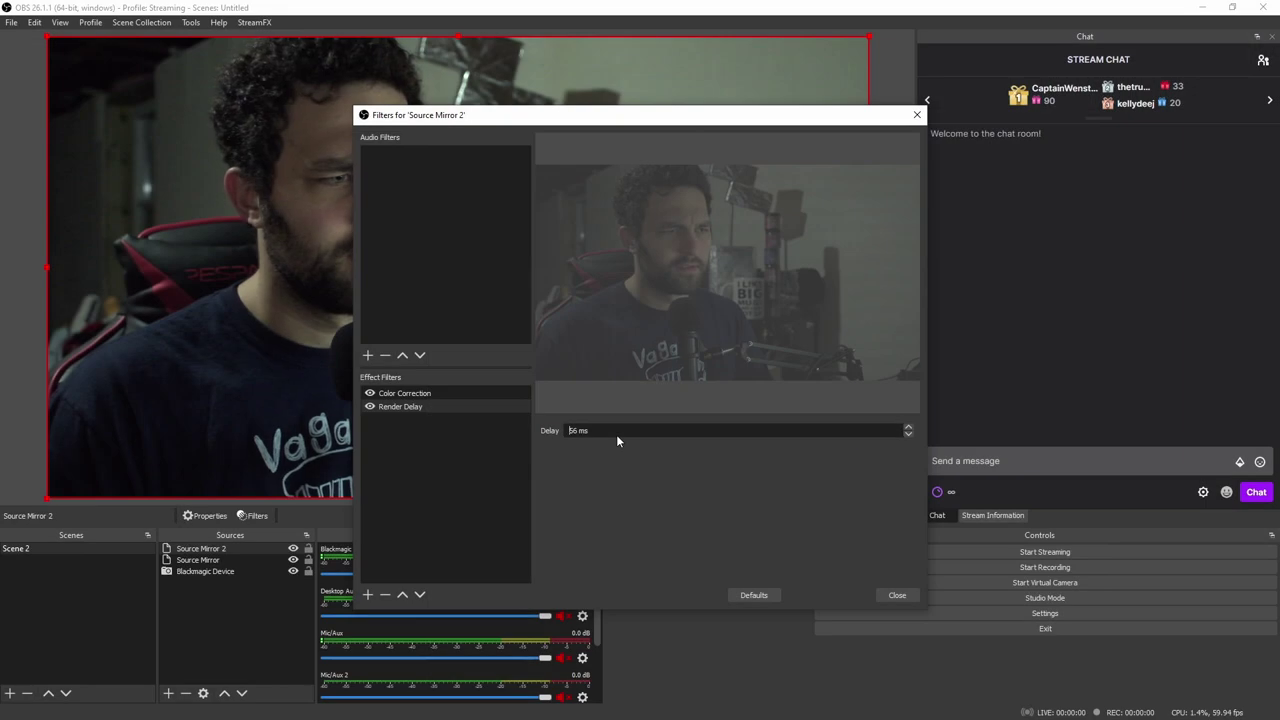
{"action": "scroll", "coordinate": [616, 434], "scroll_direction": "up", "scroll_amount": 1}
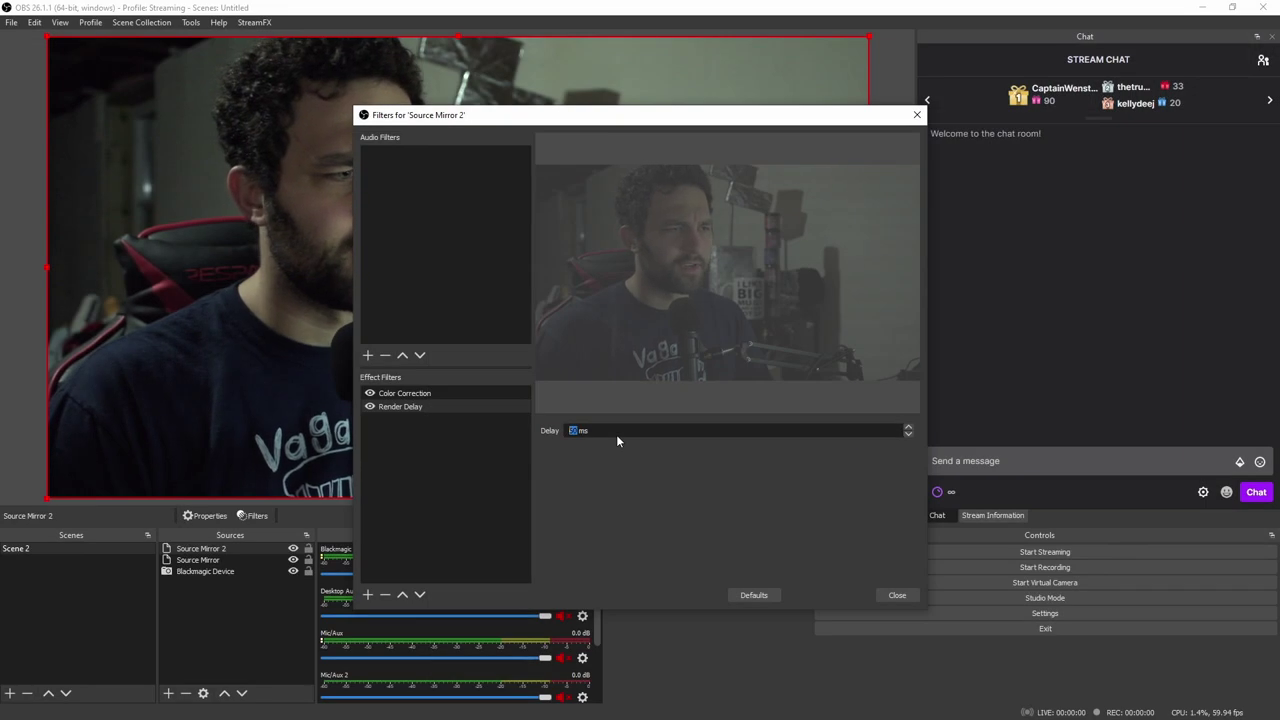
{"action": "left_click", "coordinate": [915, 596]}
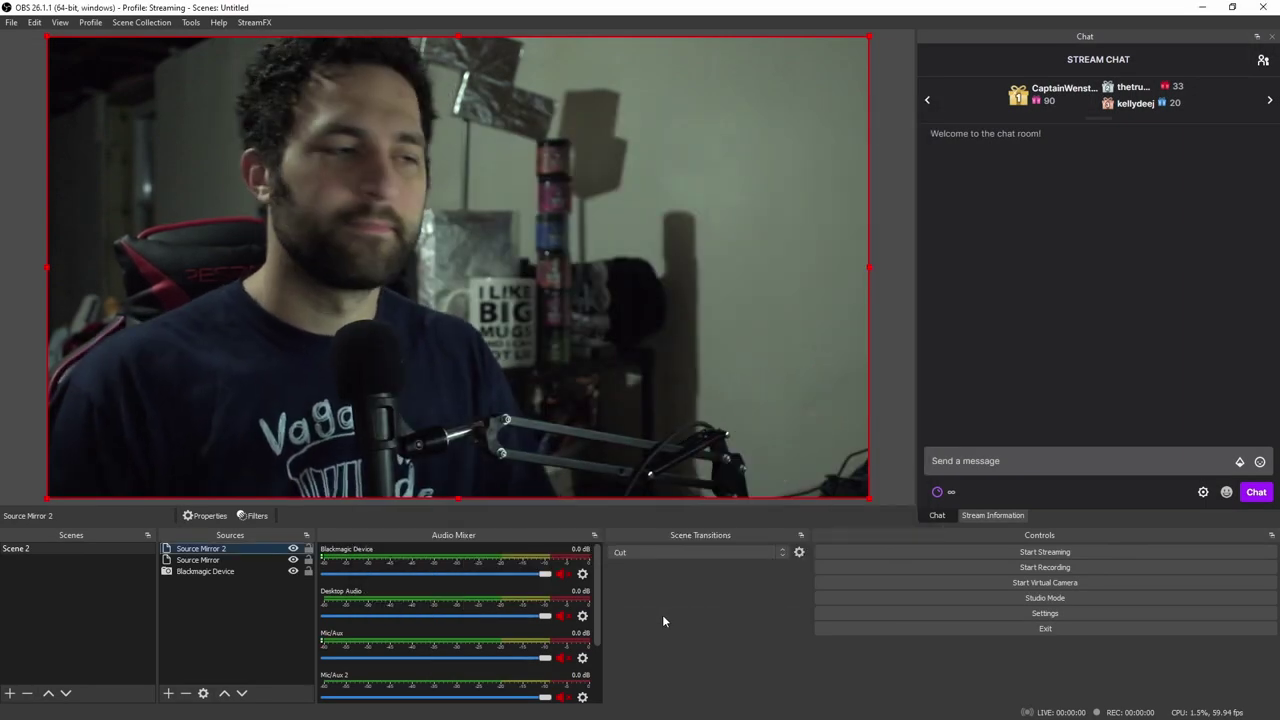
Group both Source Mirrors under the name Group, then set Source Mirror 2's Render Delay to 66 ms
{"action": "left_click", "coordinate": [198, 560], "text": "ctrl"}
{"action": "right_click", "coordinate": [228, 556]}
{"action": "left_click", "coordinate": [256, 218]}
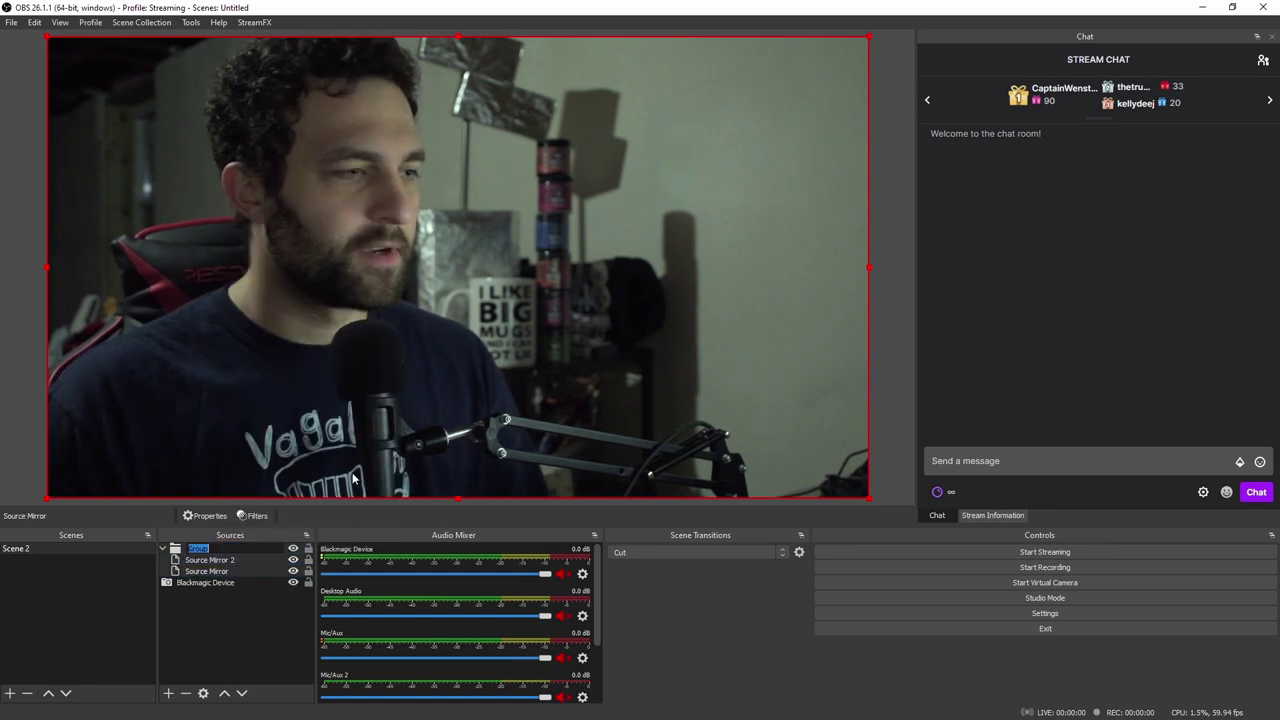
{"action": "left_click", "coordinate": [236, 596]}
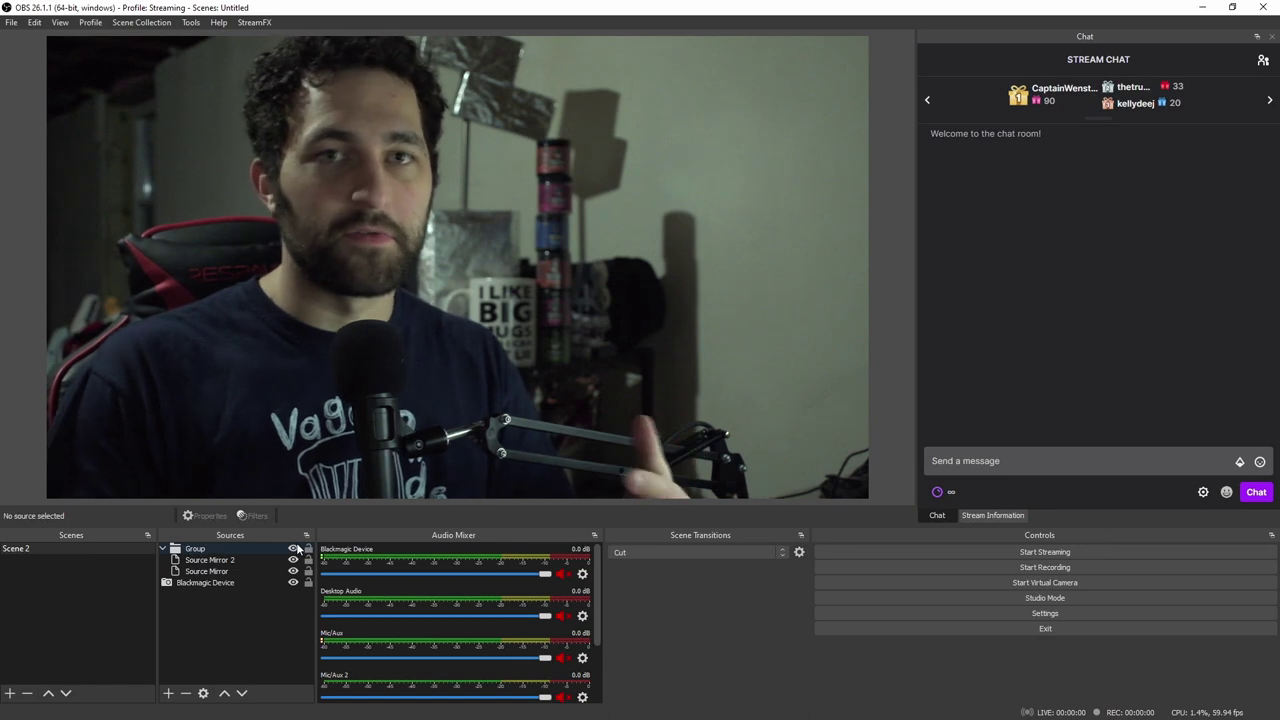
{"action": "left_click", "coordinate": [265, 560]}
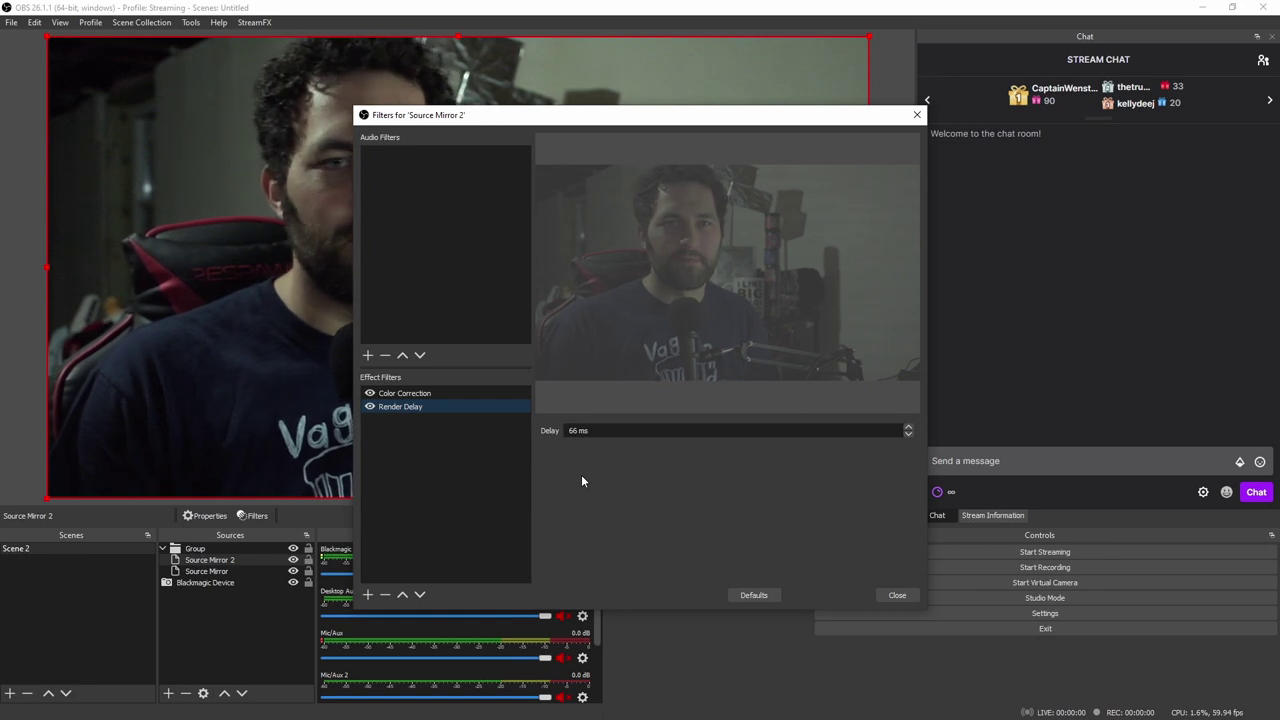
Close Source Mirror 2's filters window and move to DaVinci Resolve's Flicker1.mov timeline
{"action": "key", "text": "Escape"}
{"action": "left_click", "coordinate": [223, 628]}
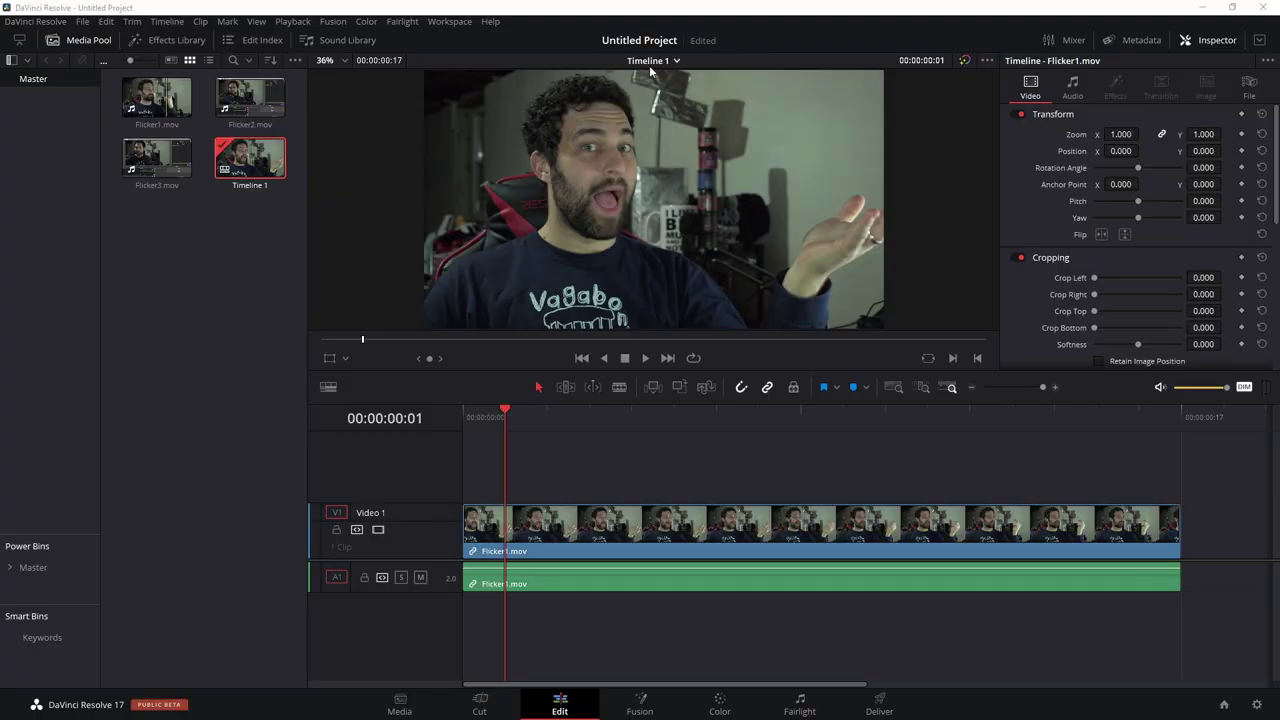
Convert Flicker1.mov into Fusion Clip 1 and open it on the Fusion page
{"action": "right_click", "coordinate": [528, 532]}
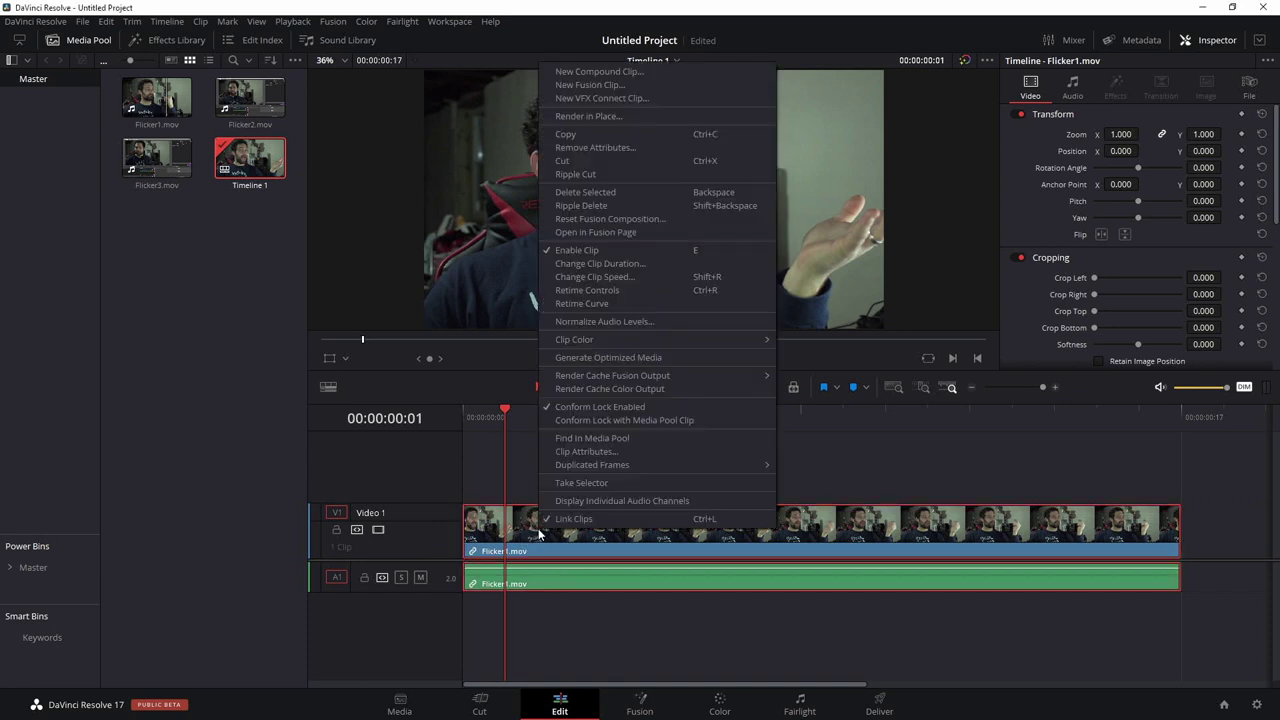
{"action": "left_click", "coordinate": [623, 86]}
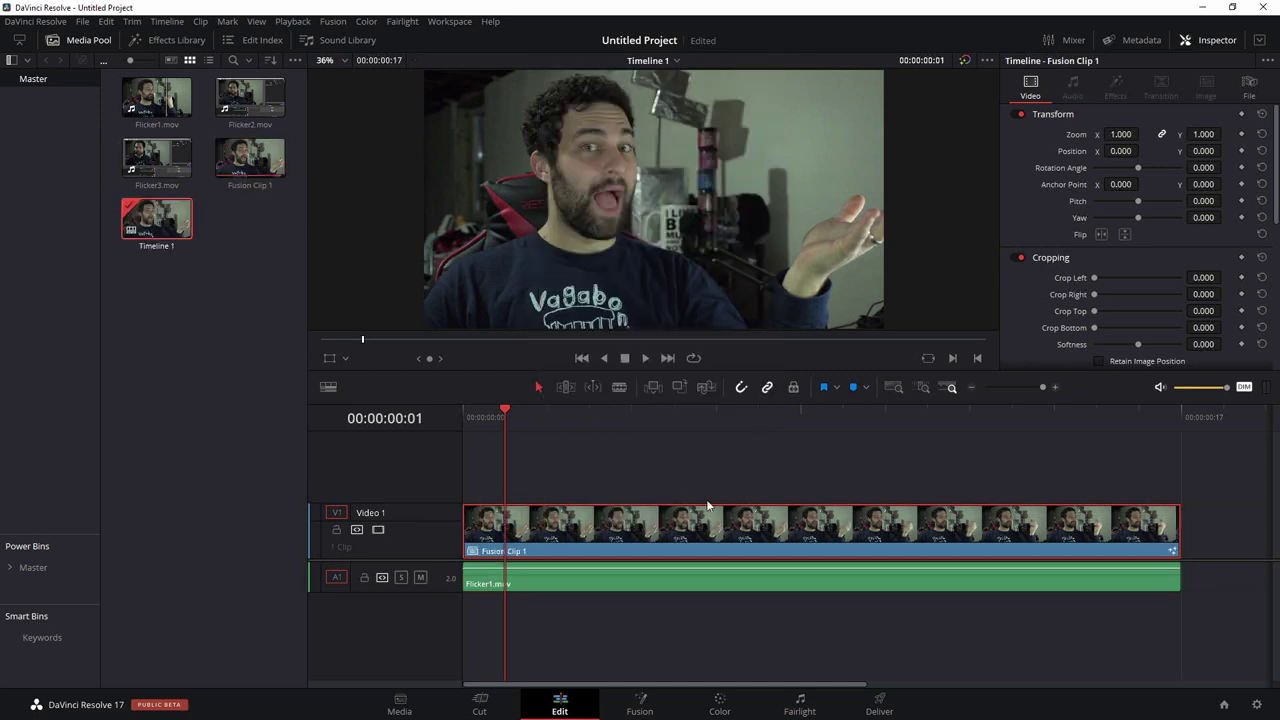
{"action": "left_click", "coordinate": [640, 701]}
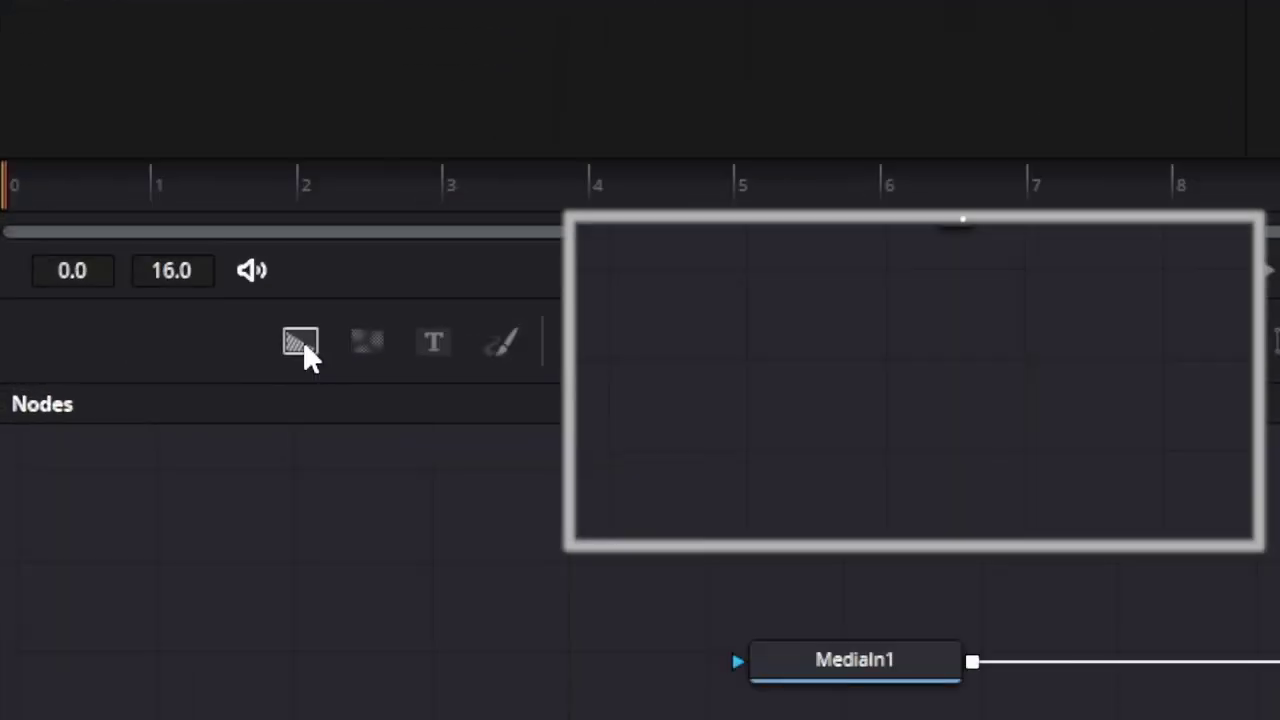
Add Background1 and Background2 joined by Merge1, with one background coloured #ffffff
{"action": "left_click", "coordinate": [300, 344]}
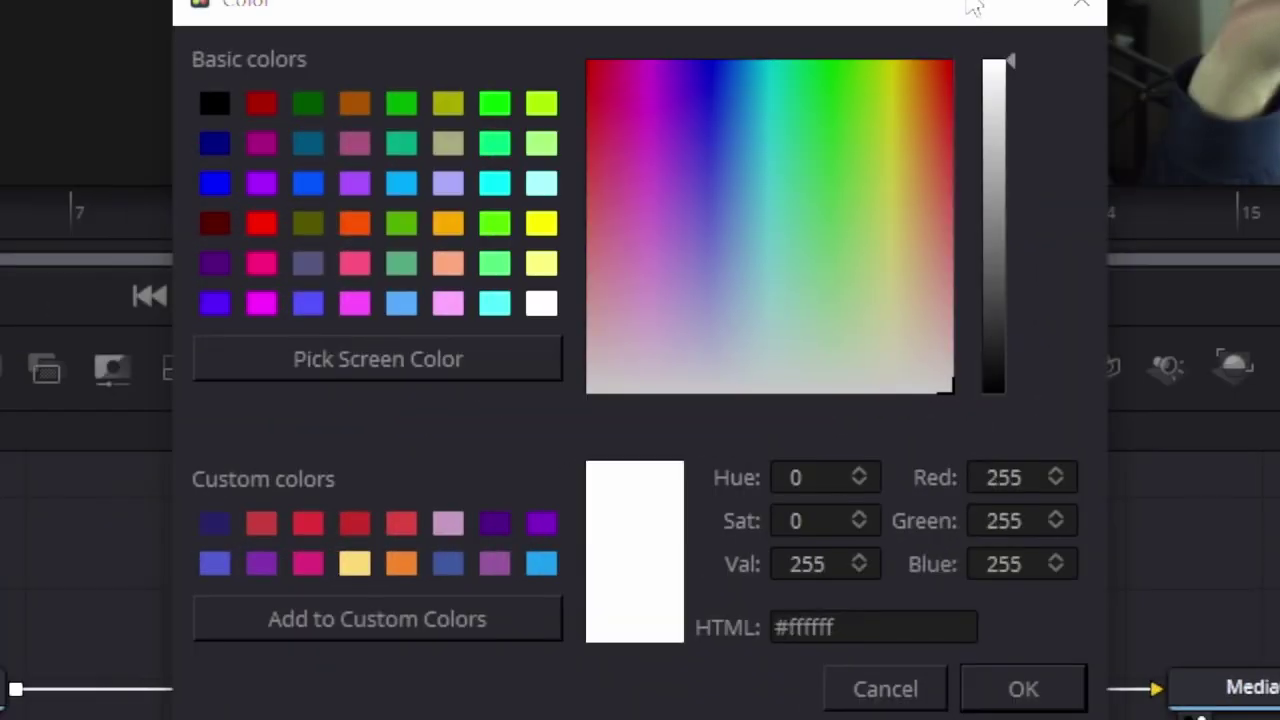
{"action": "left_click", "coordinate": [1060, 672]}
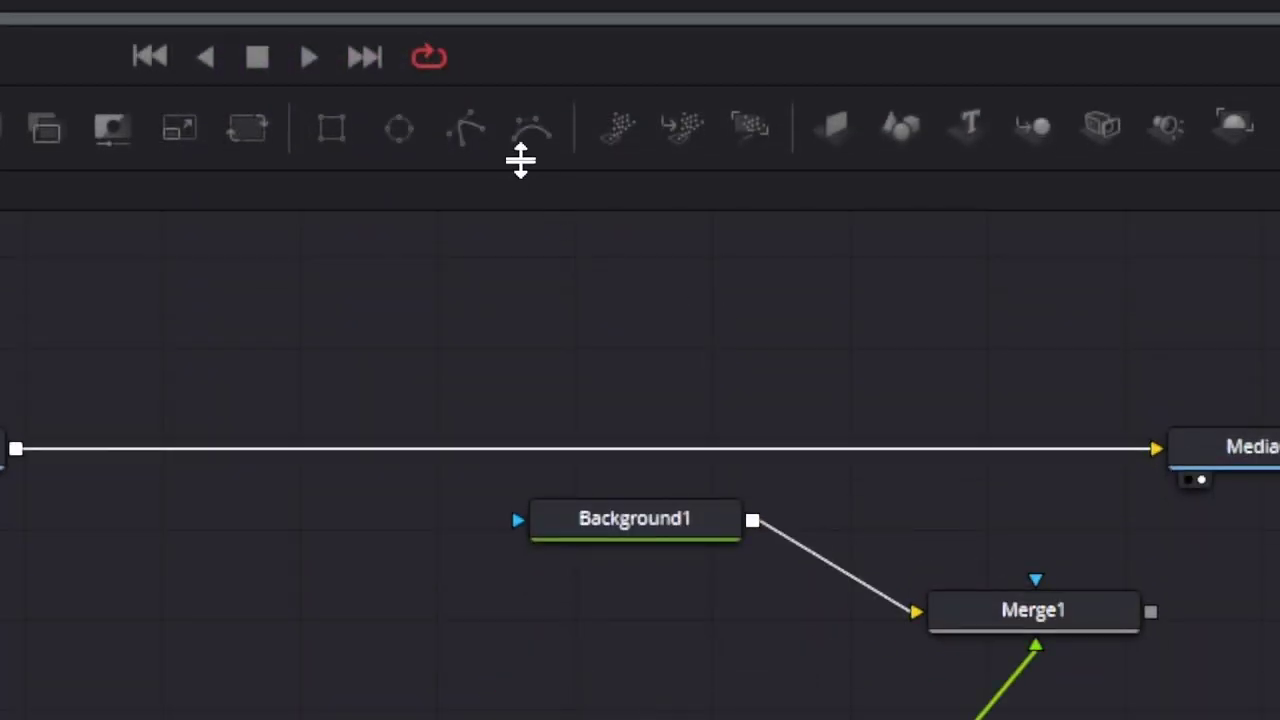
{"action": "left_click", "coordinate": [464, 128]}
Draw Polygon1 as an upper-right rectangle masking white Background2 over black
{"action": "left_click_drag", "start_coordinate": [898, 590], "coordinate": [594, 598]}
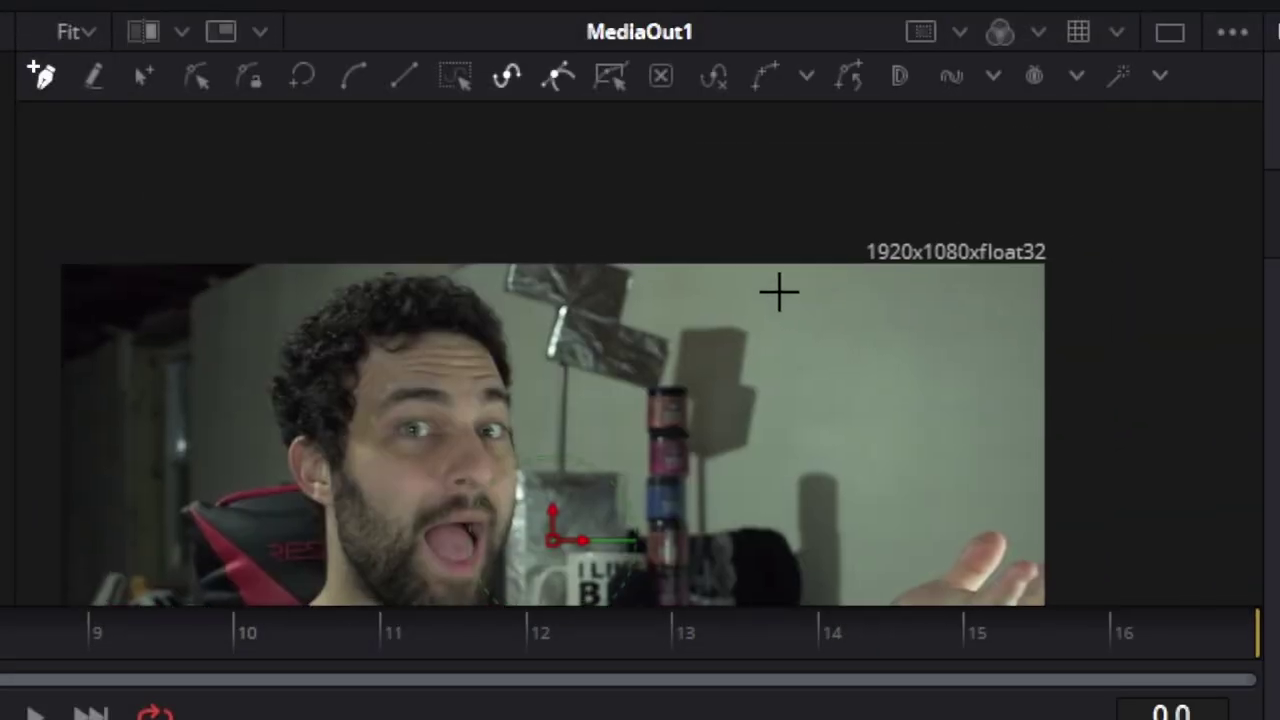
{"action": "scroll", "coordinate": [717, 306], "scroll_direction": "up", "scroll_amount": 2}
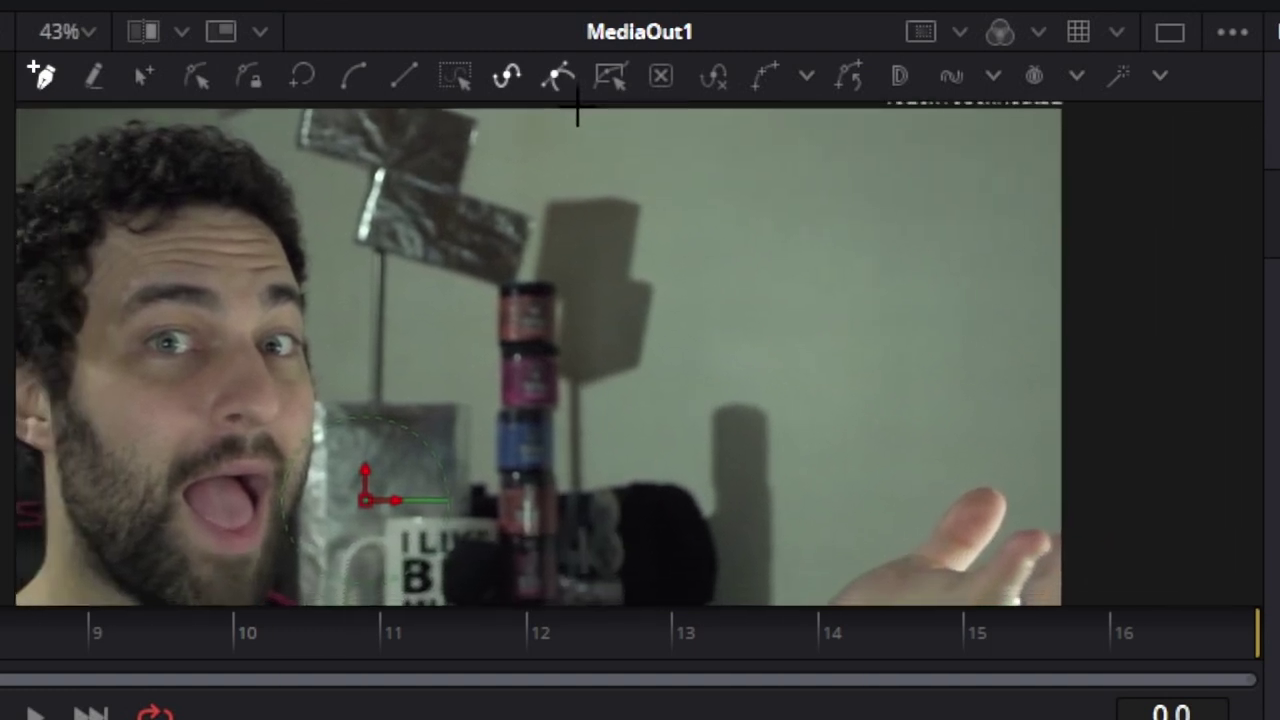
{"action": "left_click", "coordinate": [486, 116]}
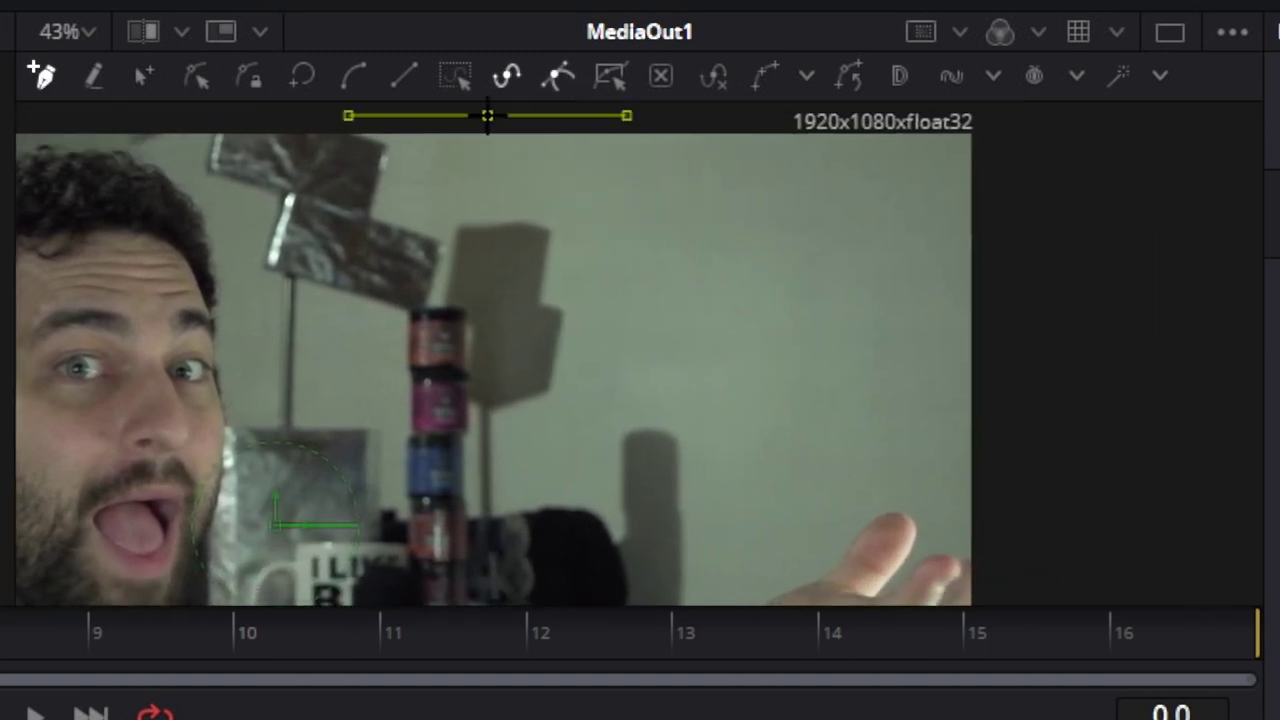
{"action": "left_click", "coordinate": [496, 504]}
{"action": "left_click", "coordinate": [997, 510]}
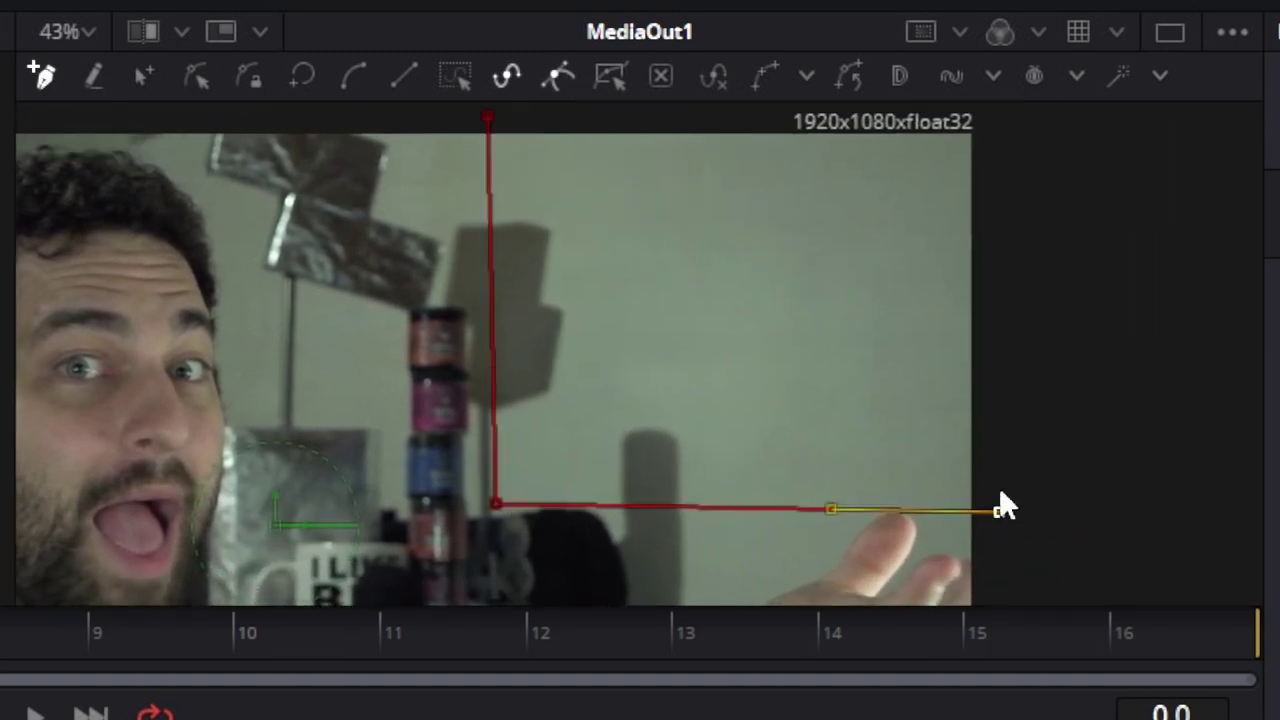
{"action": "left_click", "coordinate": [487, 116]}
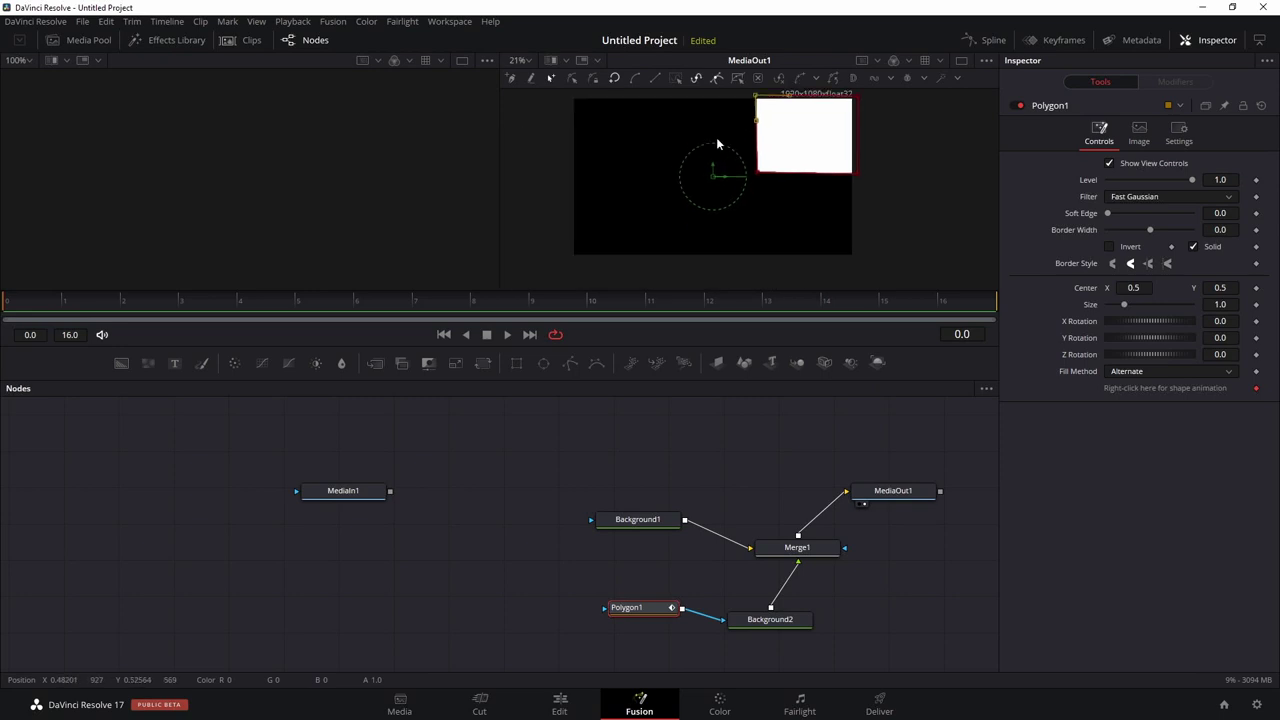
{"action": "left_click", "coordinate": [797, 547]}
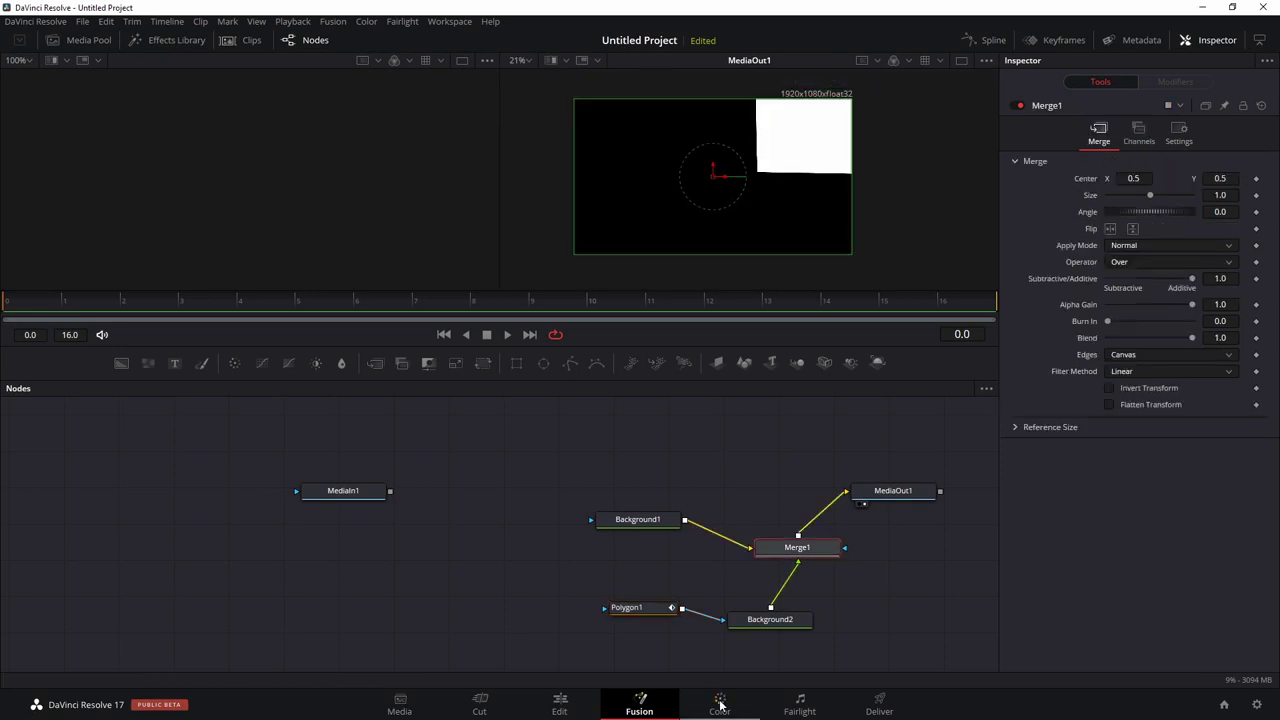
Grab the mask frame as still 1.1.1 on the Color page and show it in the Gallery
{"action": "left_click", "coordinate": [720, 704]}
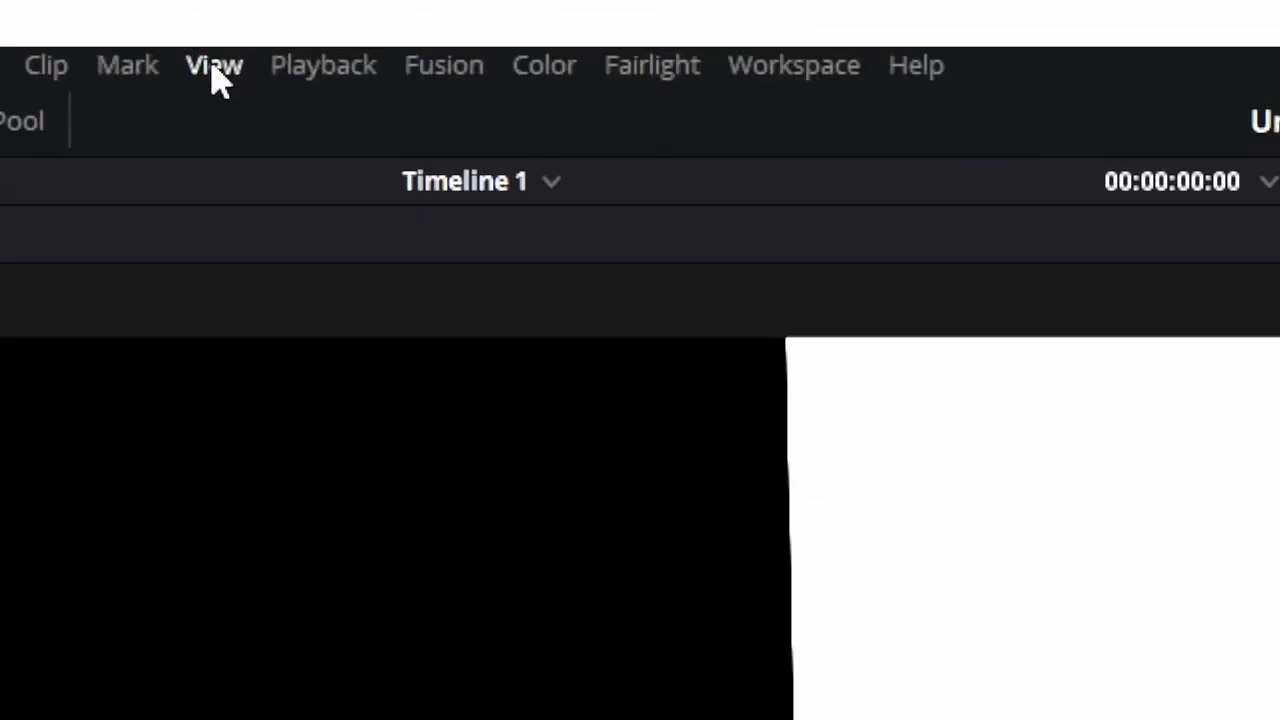
{"action": "left_click", "coordinate": [214, 72]}
{"action": "mouse_move", "coordinate": [293, 128]}
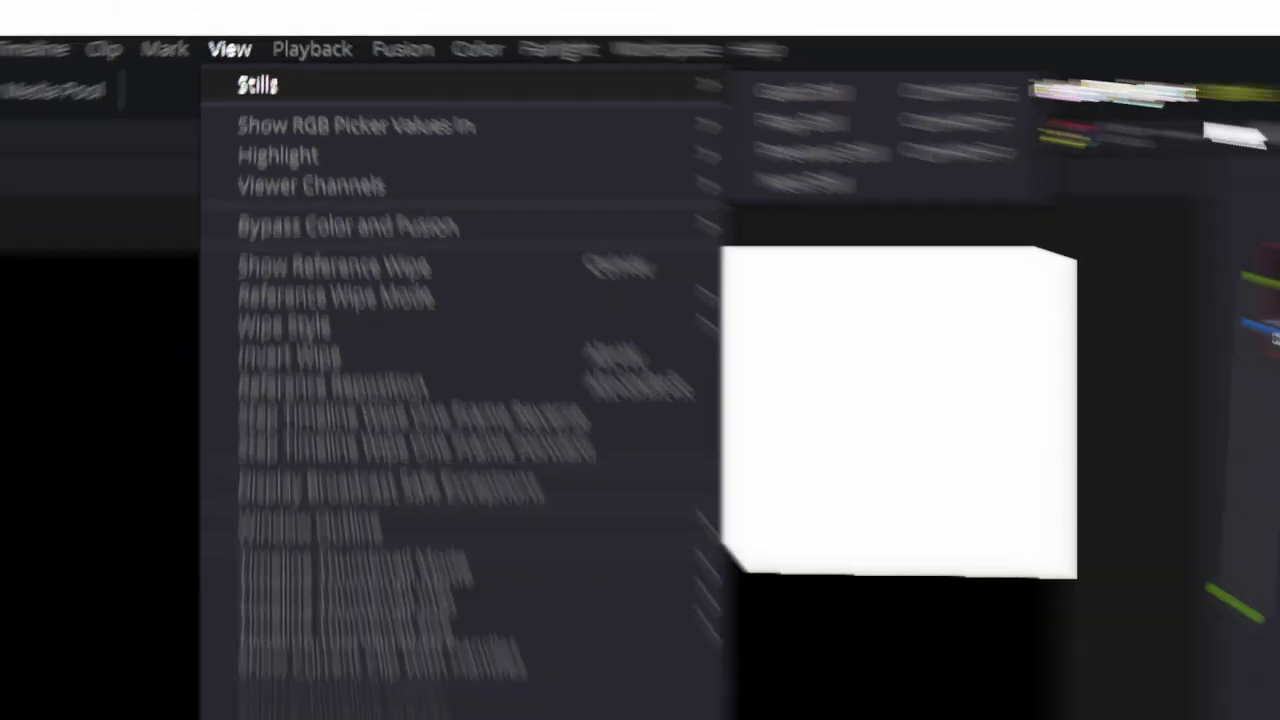
{"action": "left_click", "coordinate": [1030, 130]}
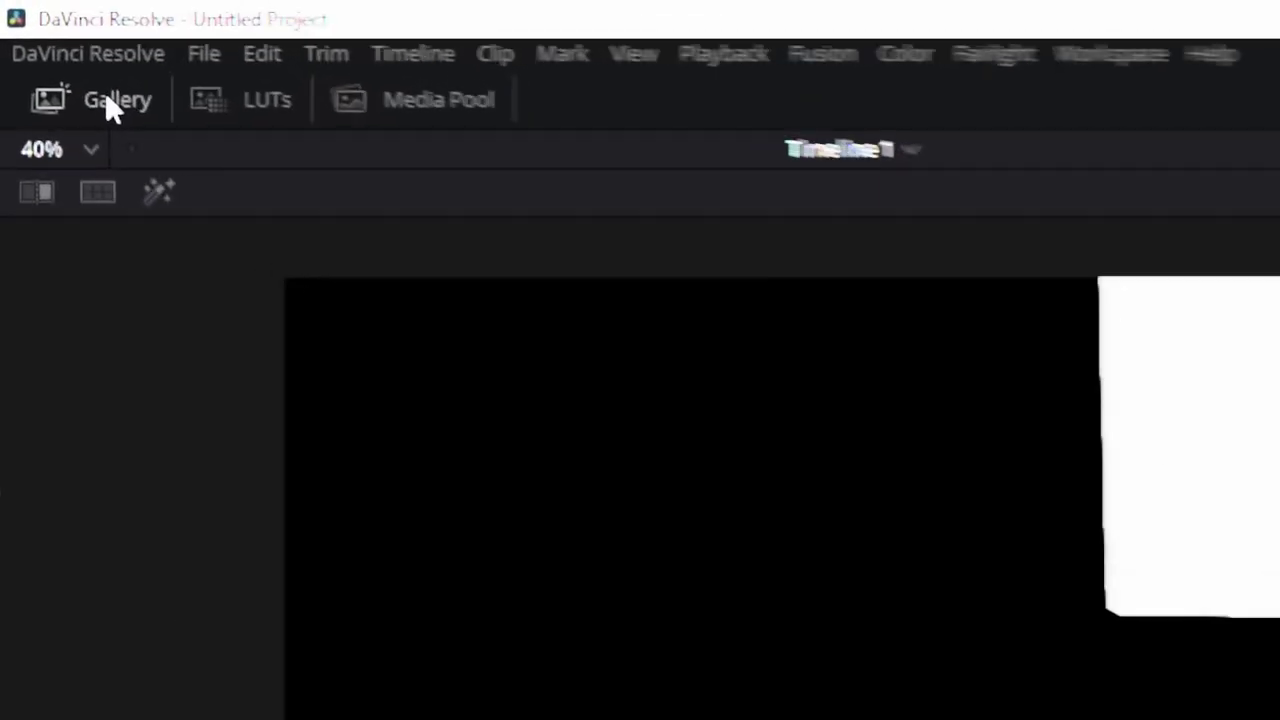
{"action": "left_click", "coordinate": [44, 42]}
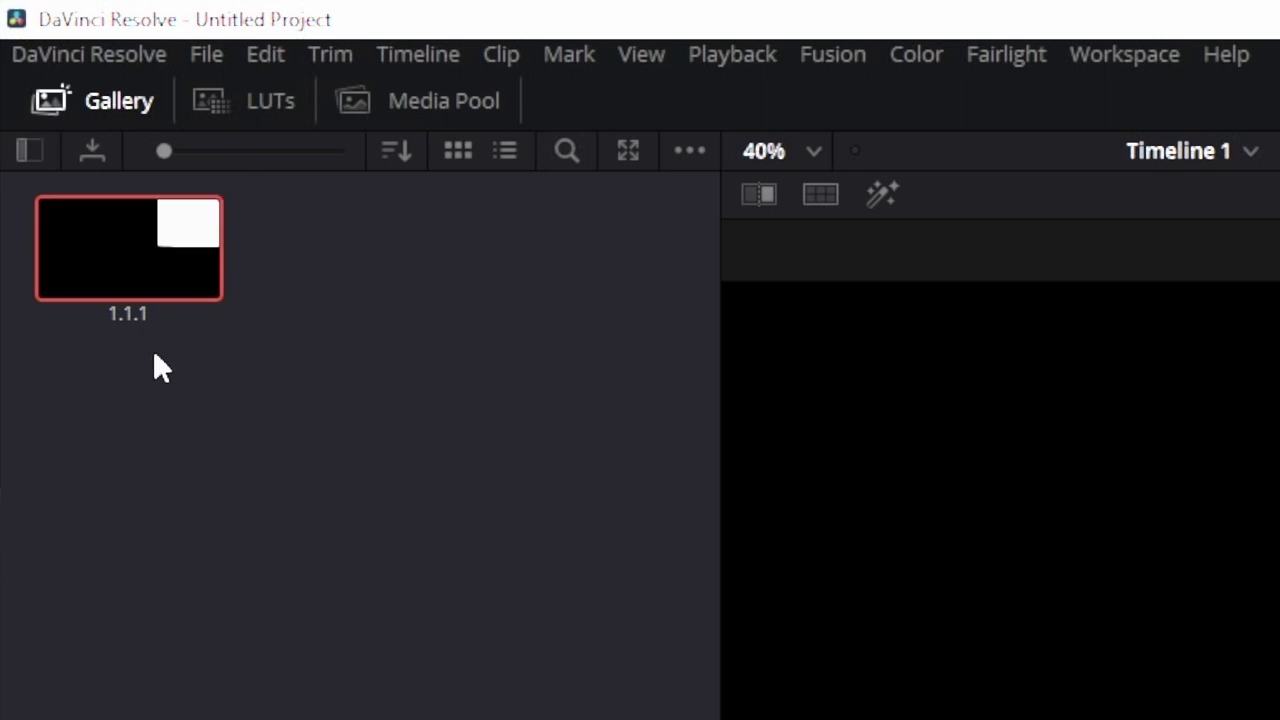
{"action": "right_click", "coordinate": [131, 232]}
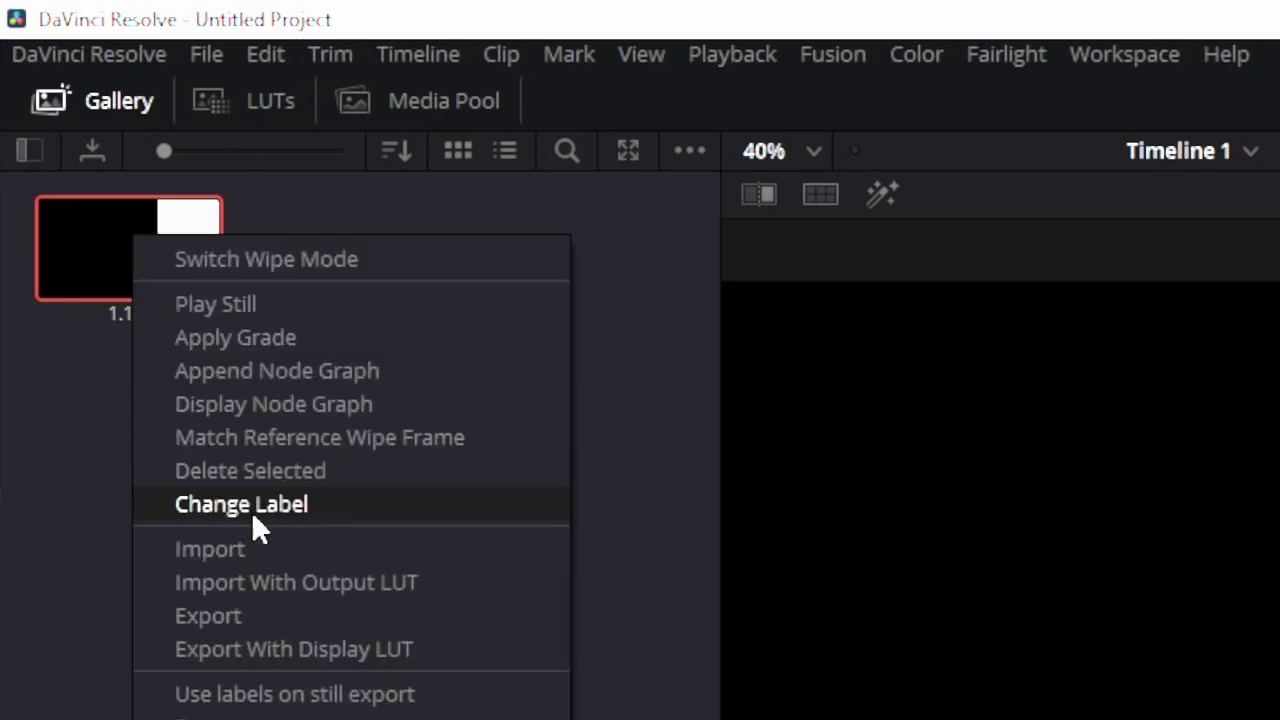
Export the mask still as a PNG named Fun little.png into the OBS folder on drive F
{"action": "left_click", "coordinate": [251, 614]}
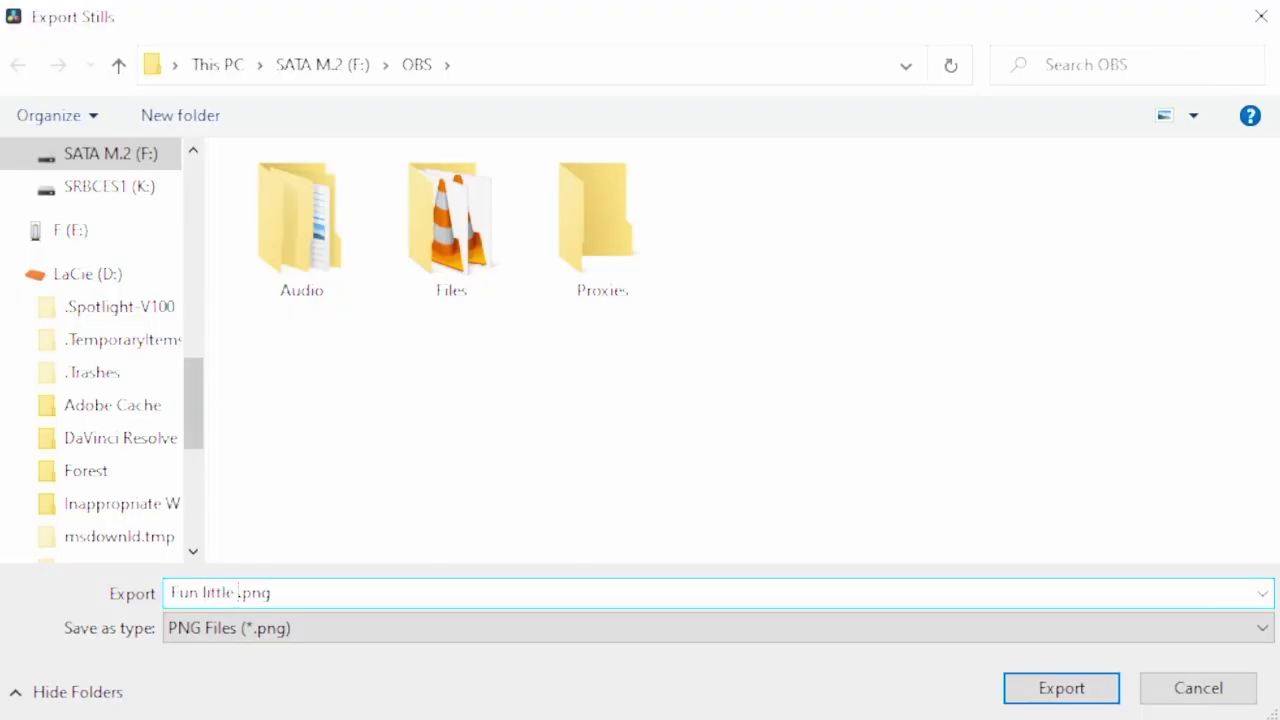
{"action": "type", "text": "little ma"}
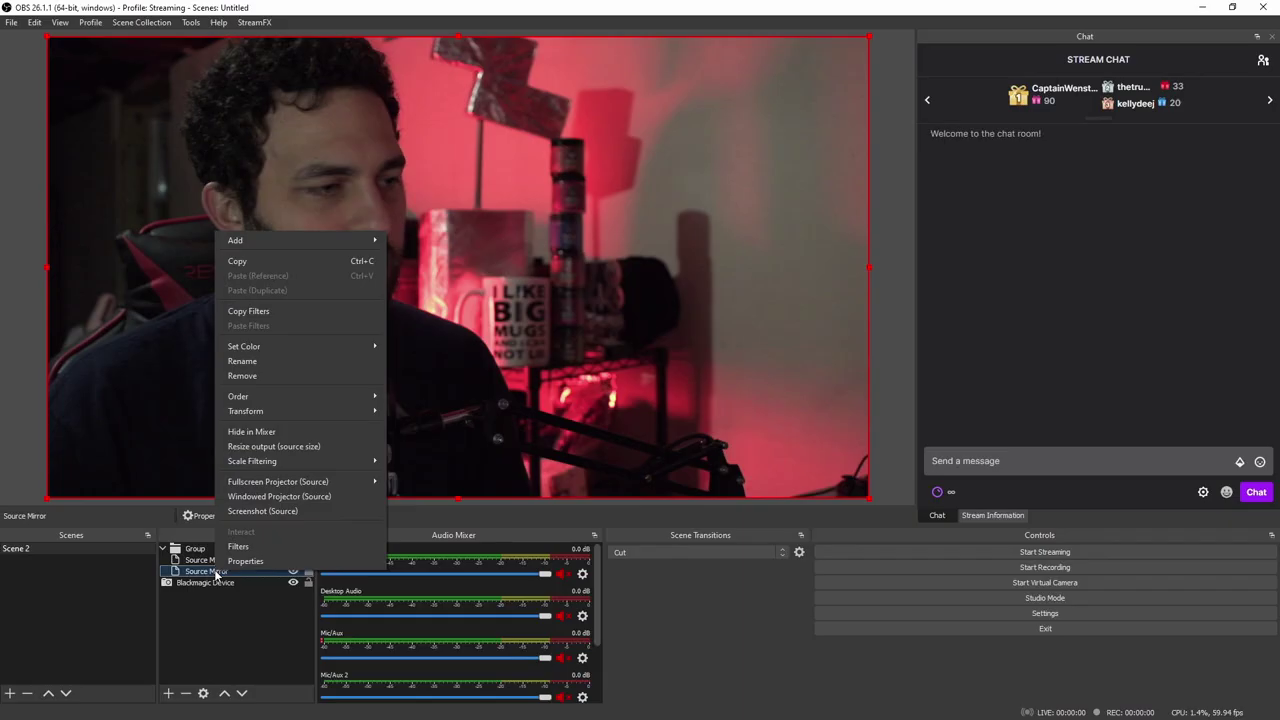
Add an Image Mask/Blend filter to Source Mirror using the exported mask image
{"action": "left_click", "coordinate": [238, 546]}
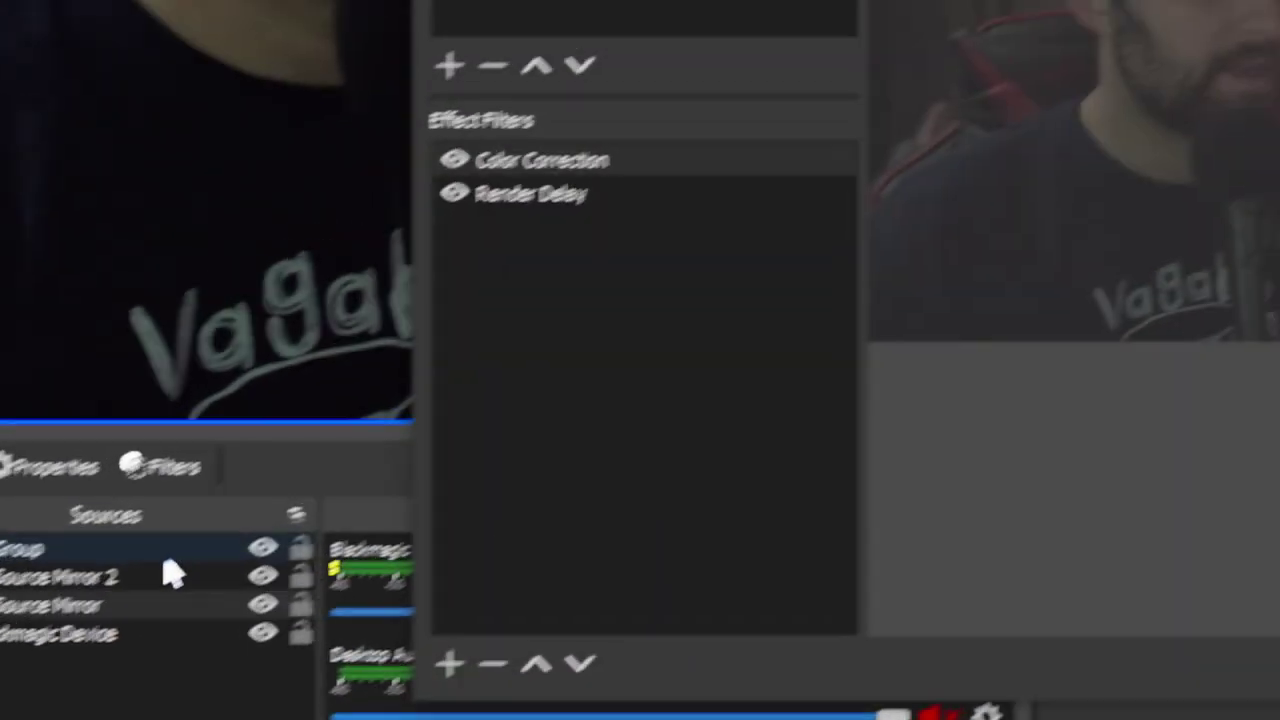
{"action": "left_click", "coordinate": [447, 664]}
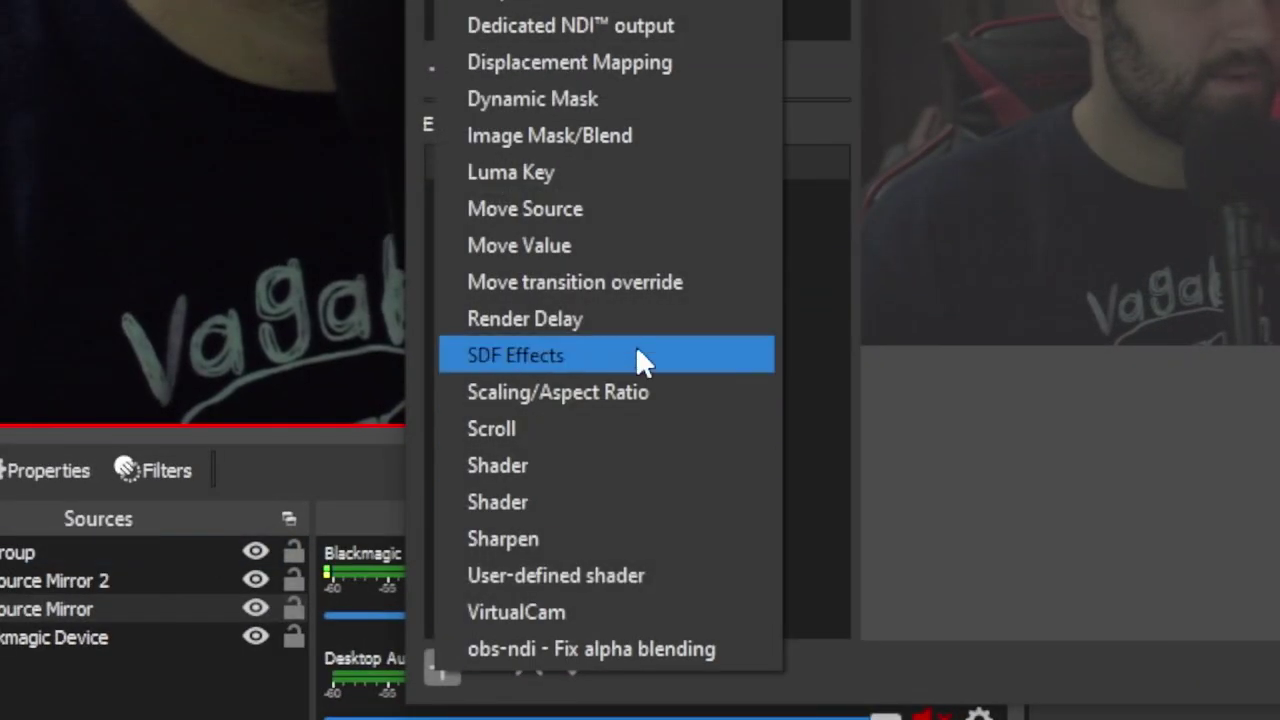
{"action": "left_click", "coordinate": [577, 130]}
{"action": "left_click", "coordinate": [1057, 143]}
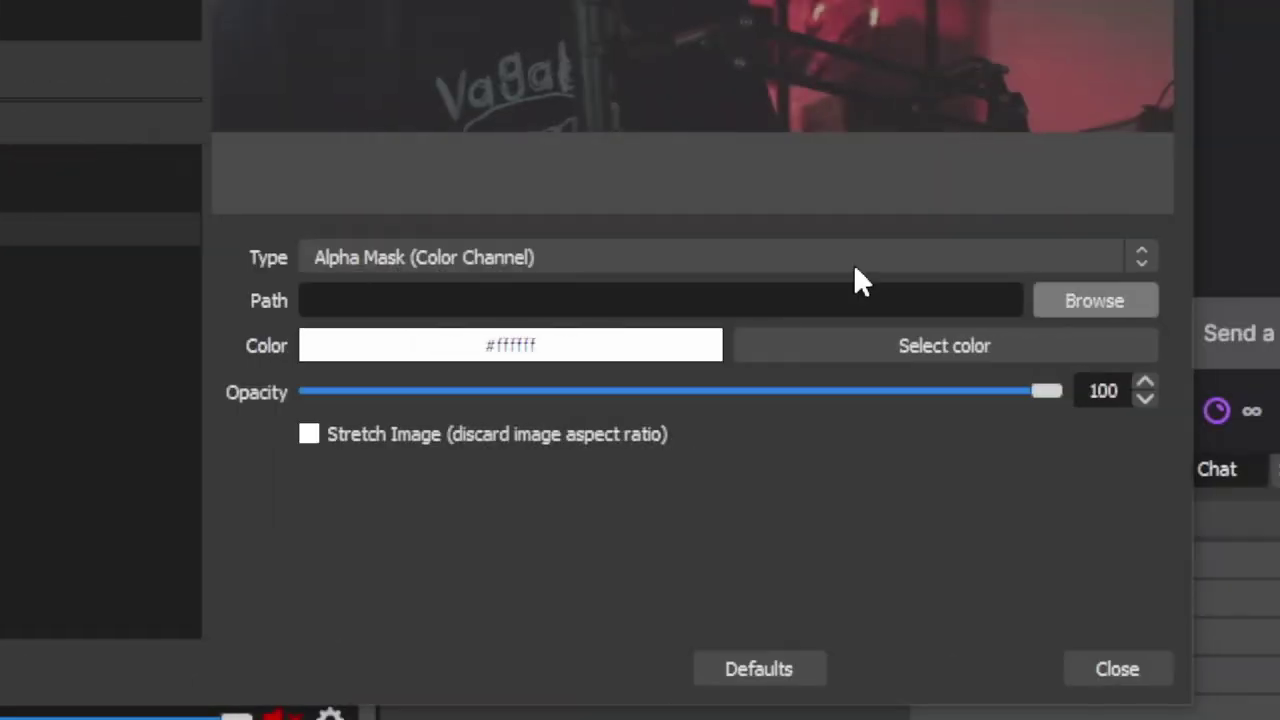
{"action": "left_click", "coordinate": [1094, 300]}
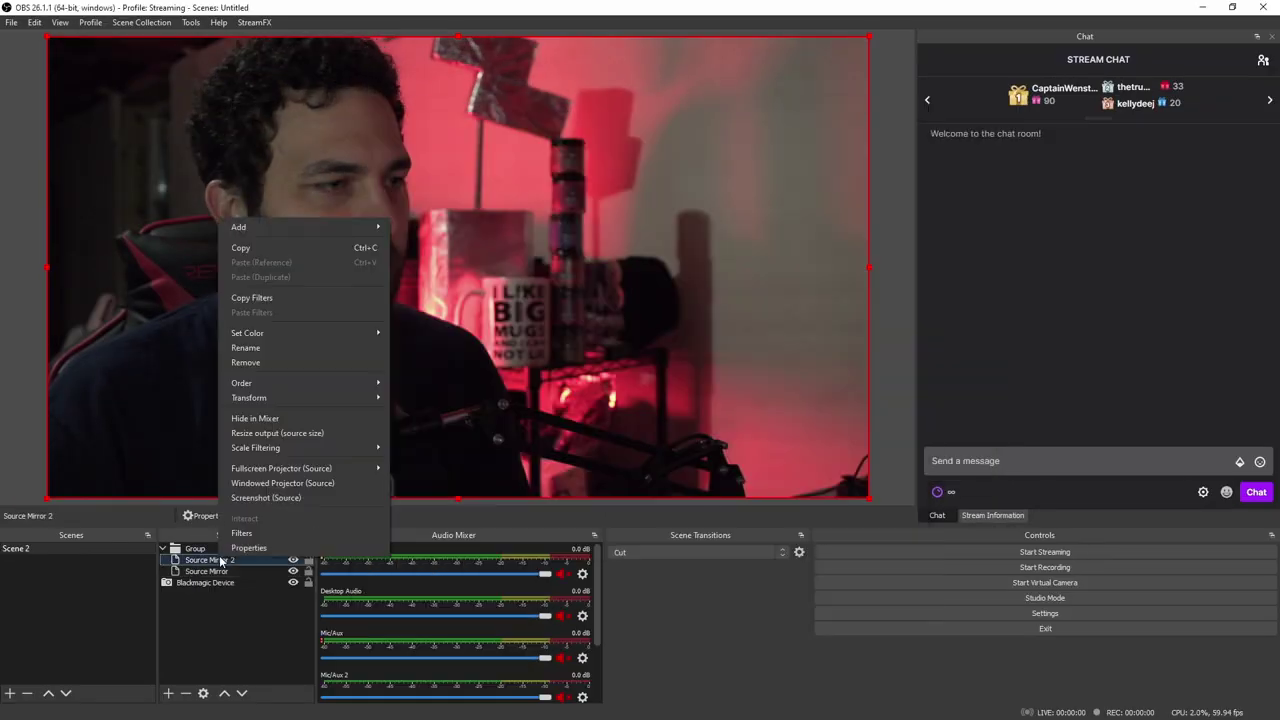
Add an Image Mask/Blend filter to Source Mirror 2 using Fun little mask thing_1.1.1.png
{"action": "left_click", "coordinate": [244, 533]}
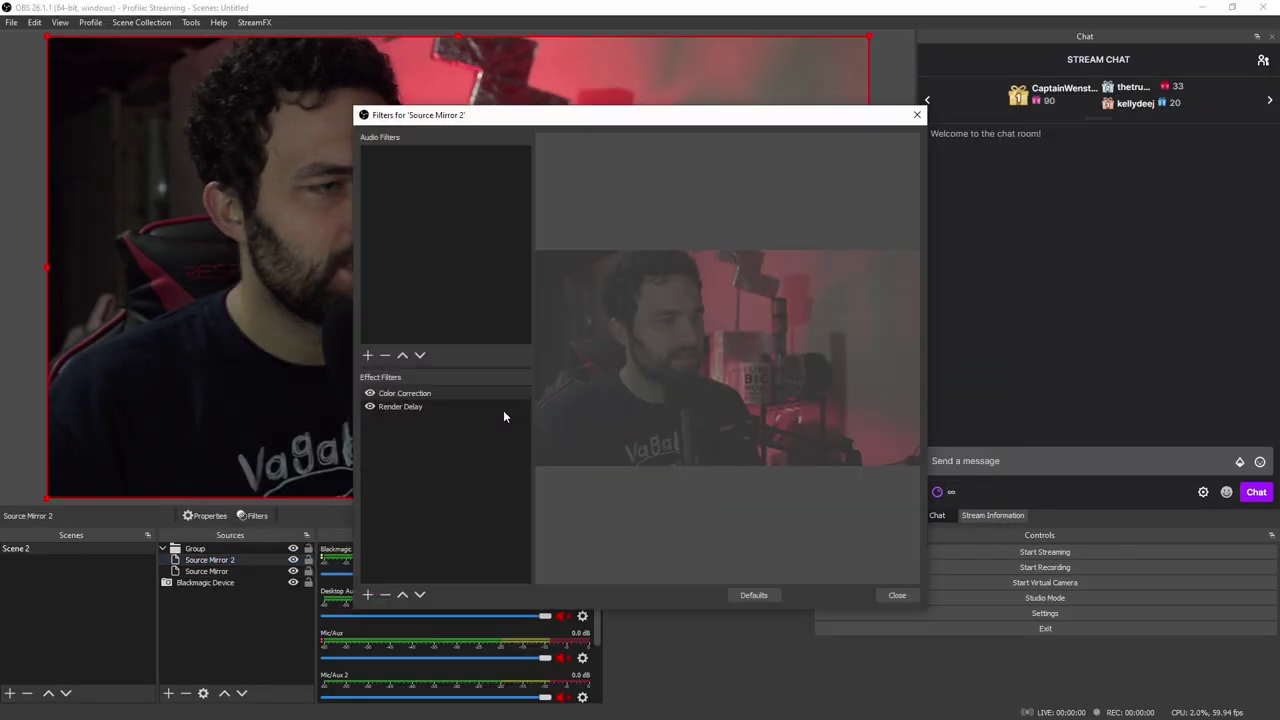
{"action": "left_click", "coordinate": [367, 594]}
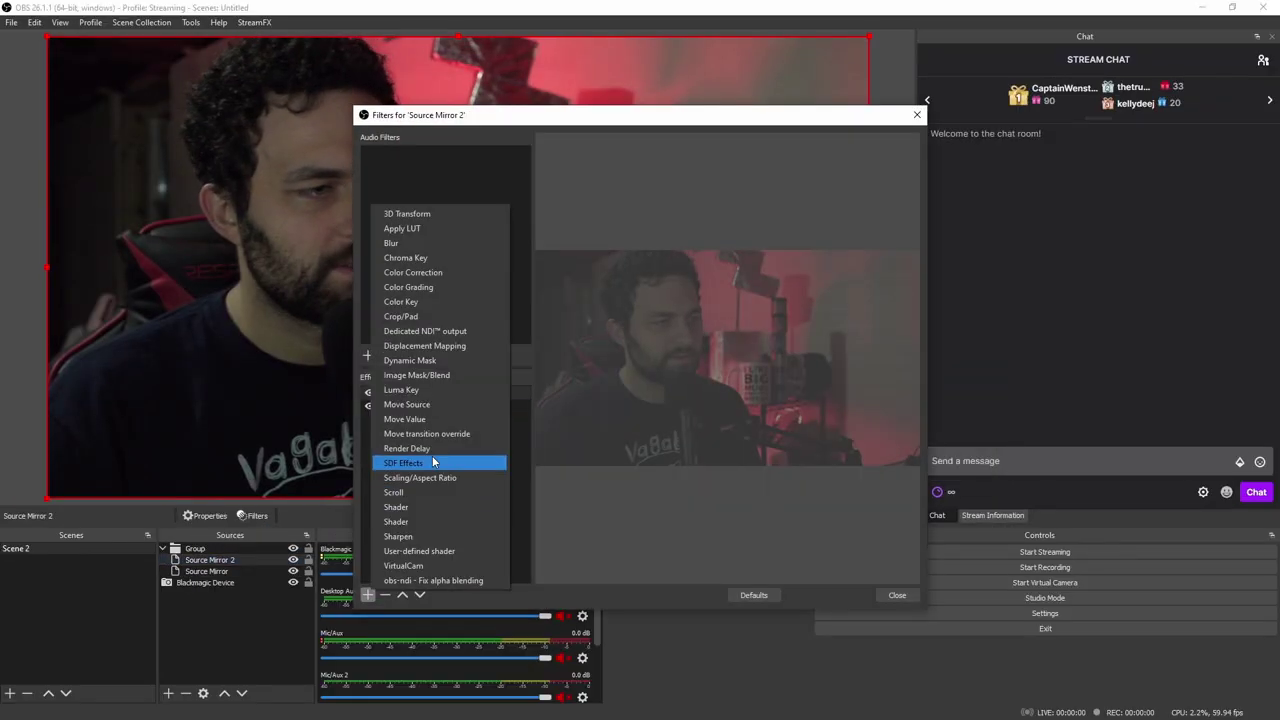
{"action": "left_click", "coordinate": [426, 376]}
{"action": "left_click", "coordinate": [616, 390]}
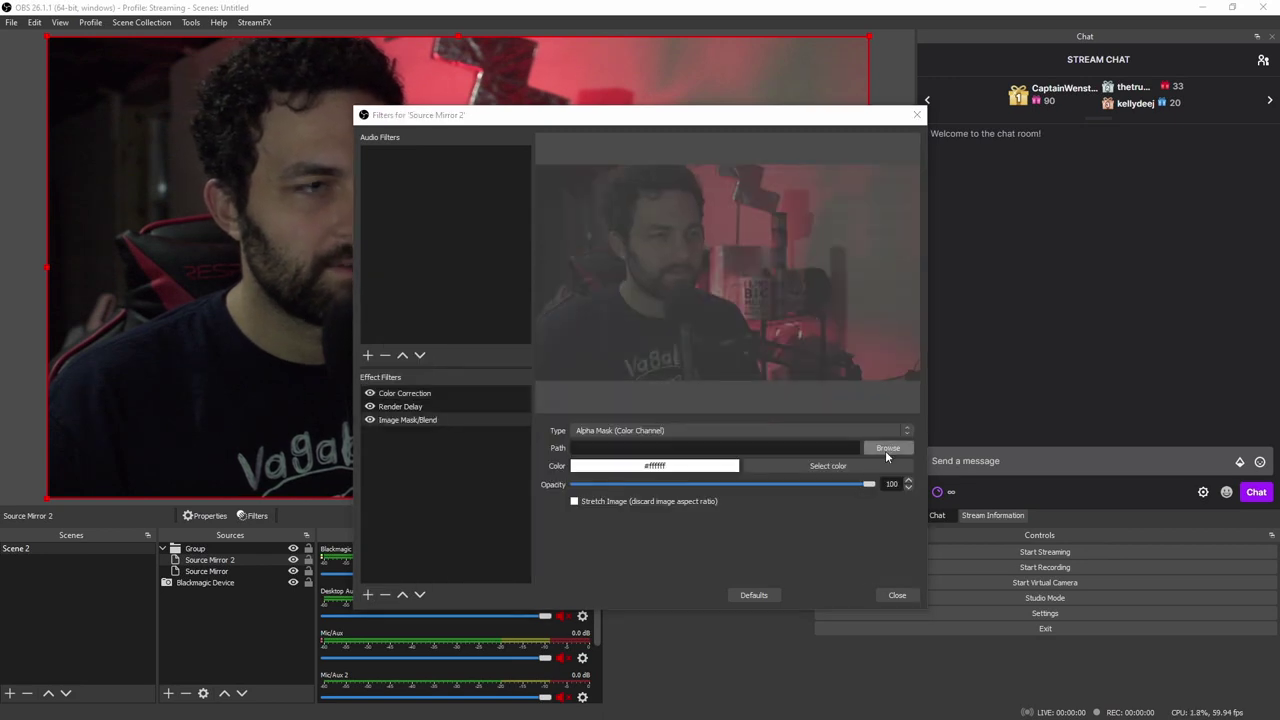
{"action": "left_click", "coordinate": [885, 450]}
{"action": "left_click", "coordinate": [880, 463]}
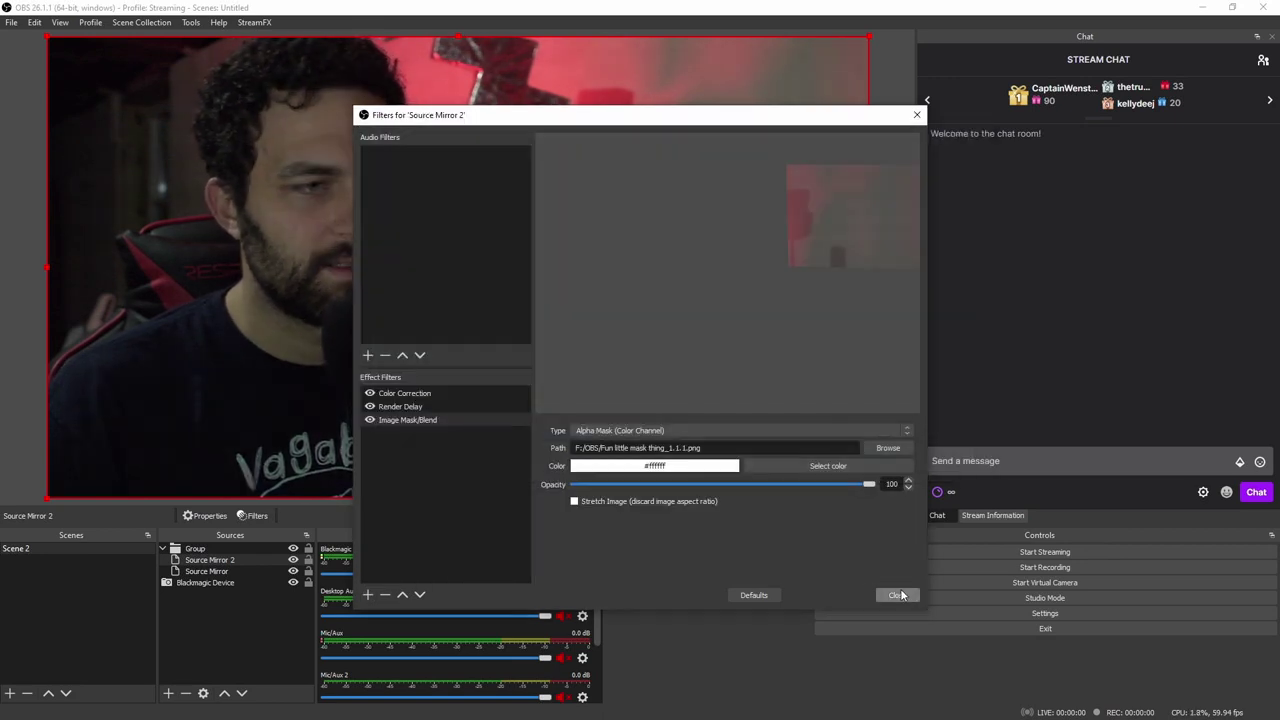
{"action": "left_click", "coordinate": [897, 595]}
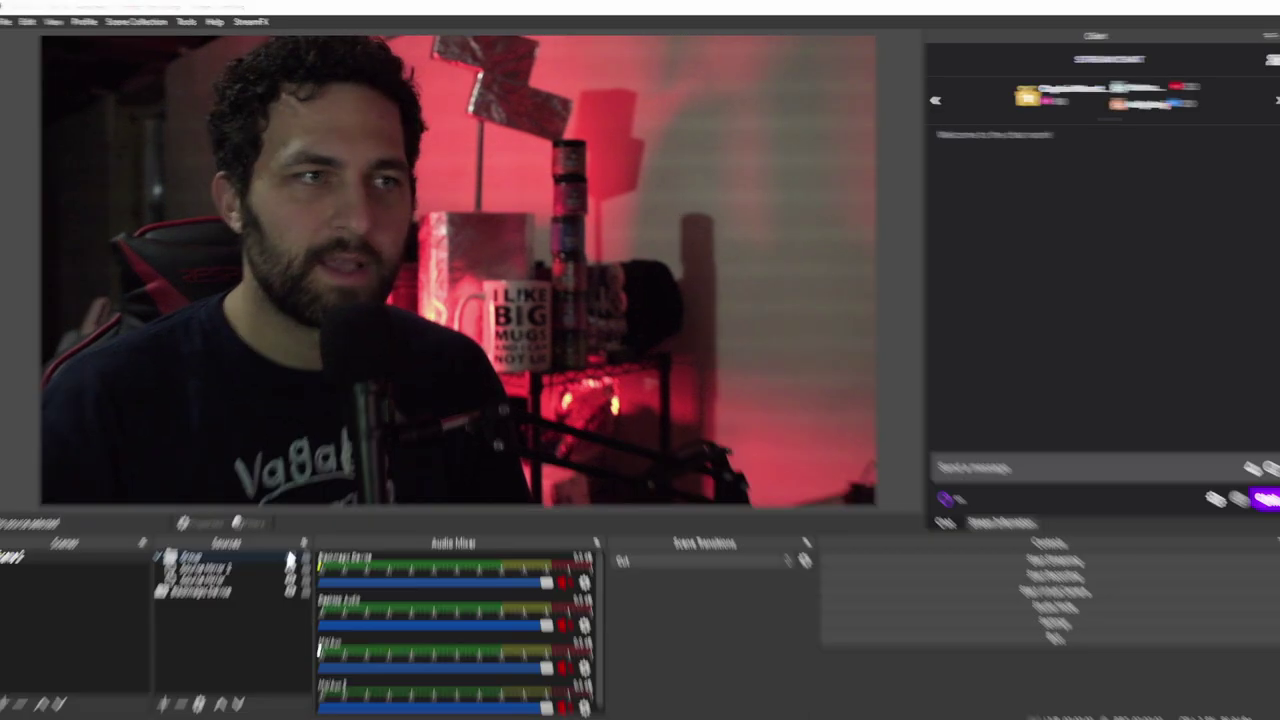